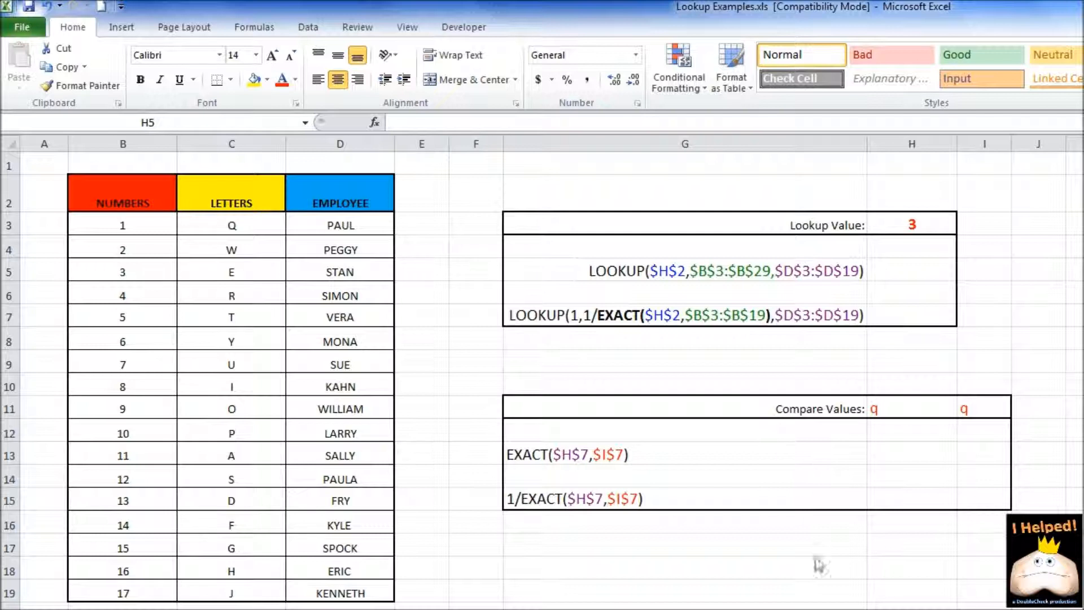
Step: Enter the formula =LOOKUP($H$3,$B$3:$B$19,$D$3:$D$19) in cell H5 to return the employee matching the lookup value
left_click(913, 269)
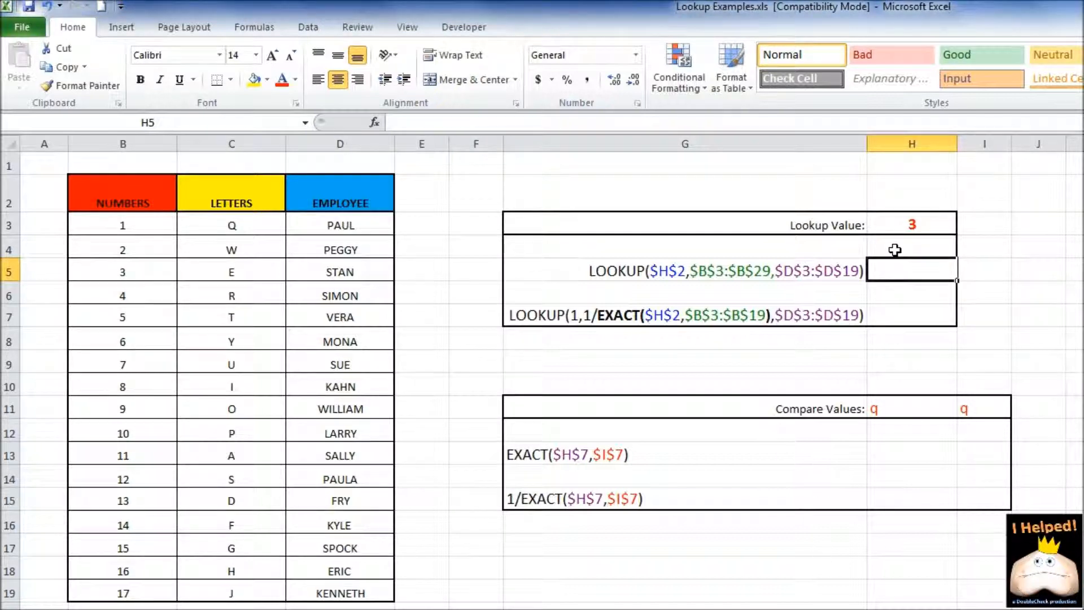
type("=lookup(")
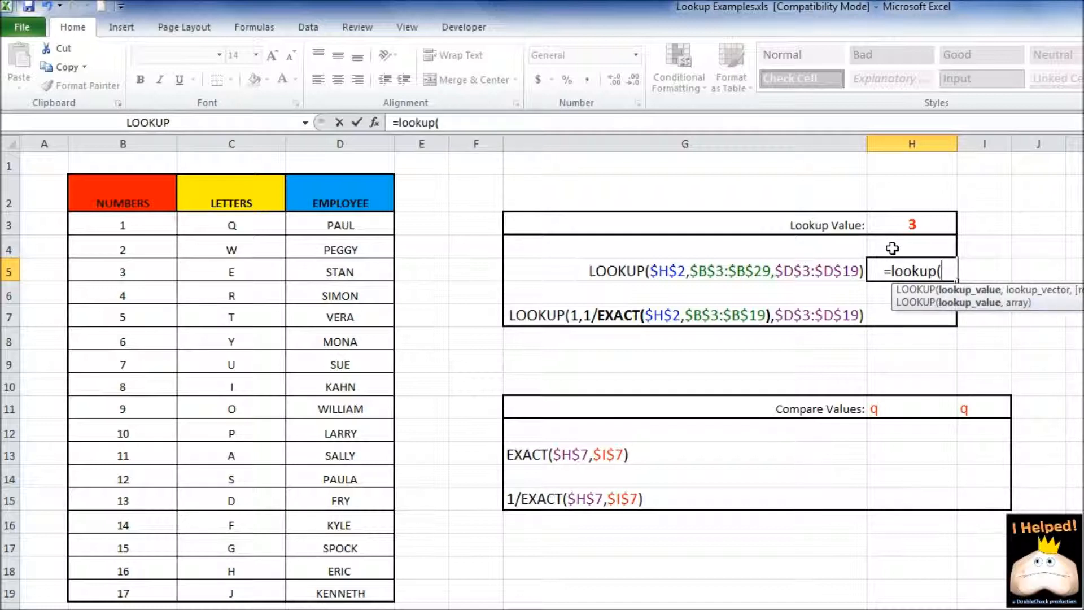
left_click(917, 223)
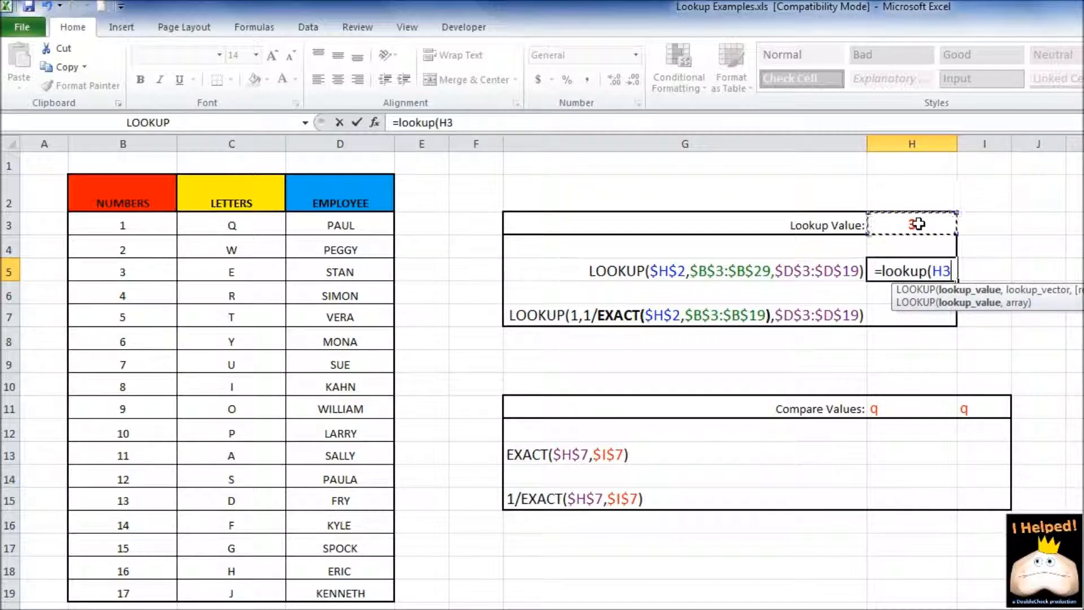
key("F4")
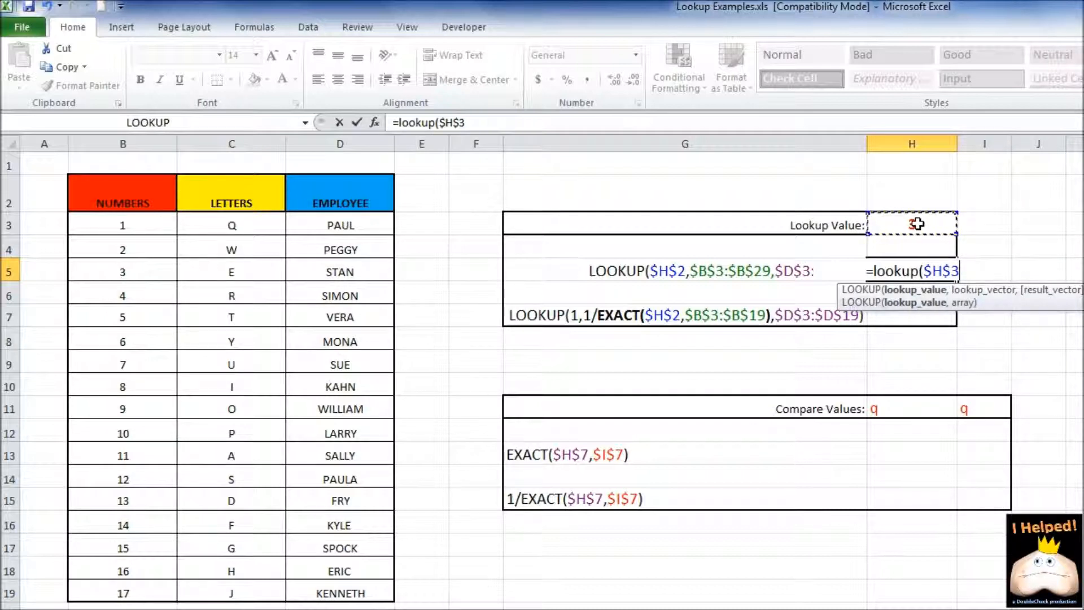
type(",")
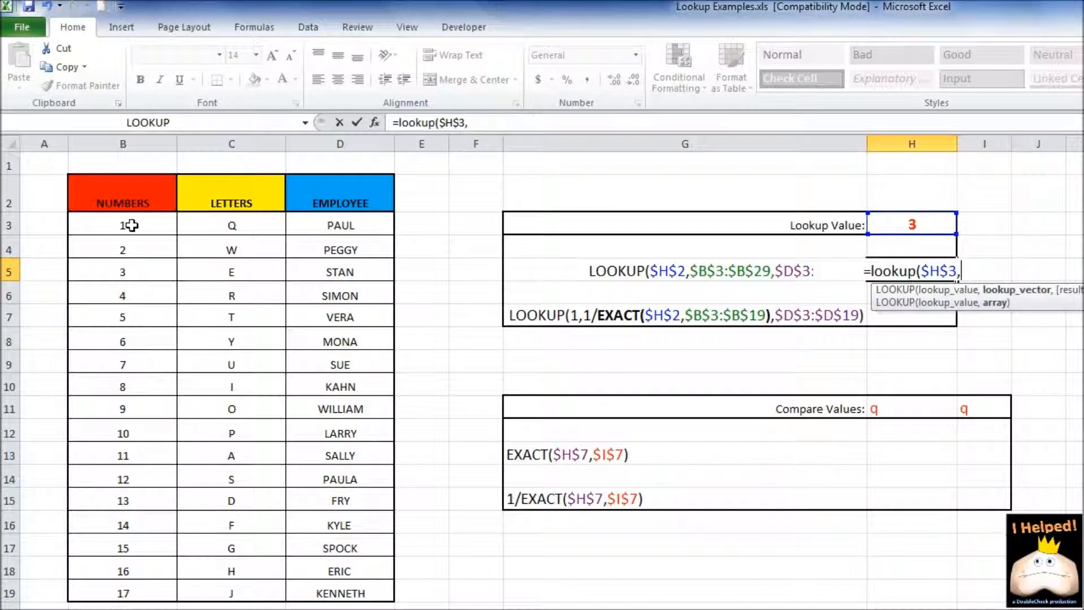
left_click_drag(131, 225, 159, 586)
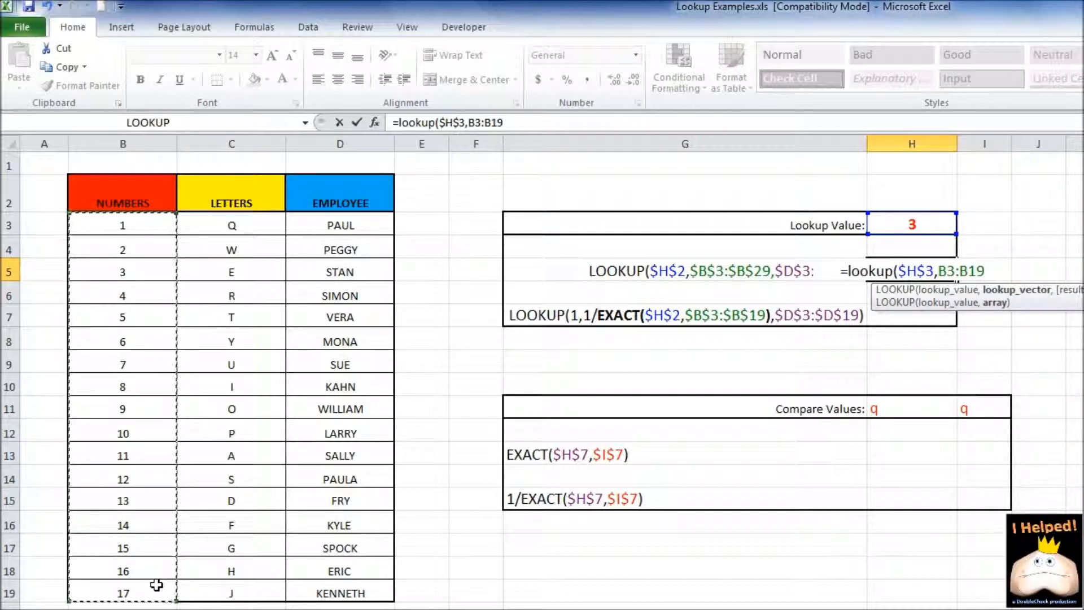
type(",")
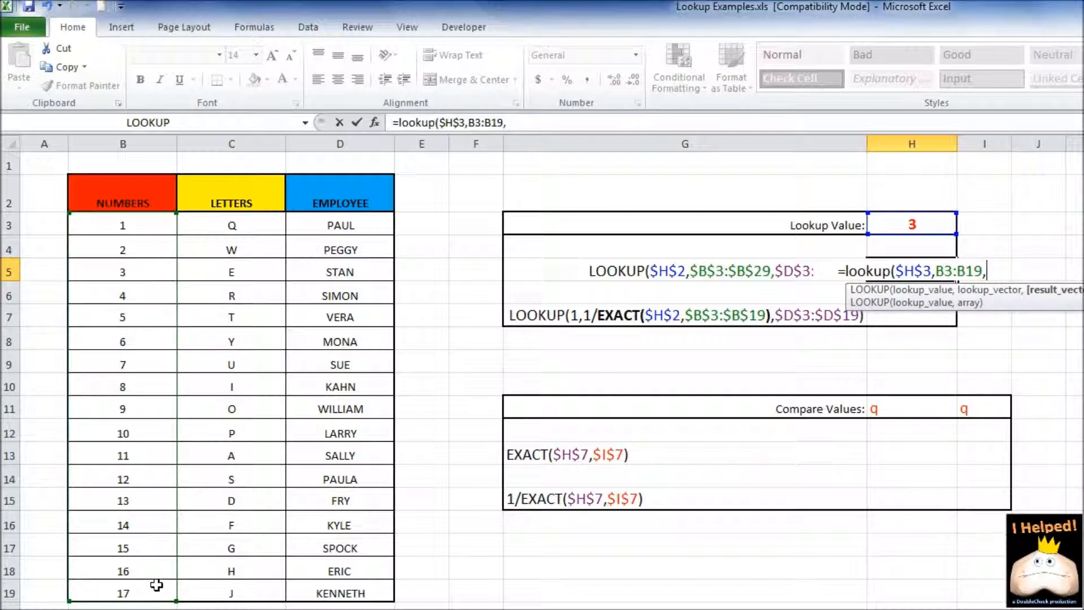
key("BackSpace")
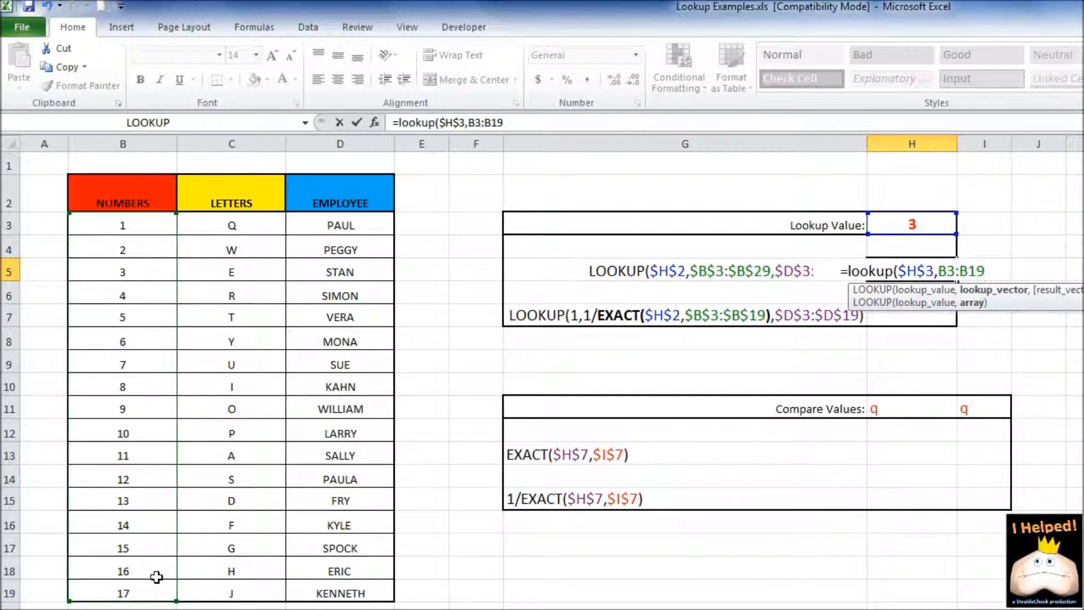
key("F4")
type(",")
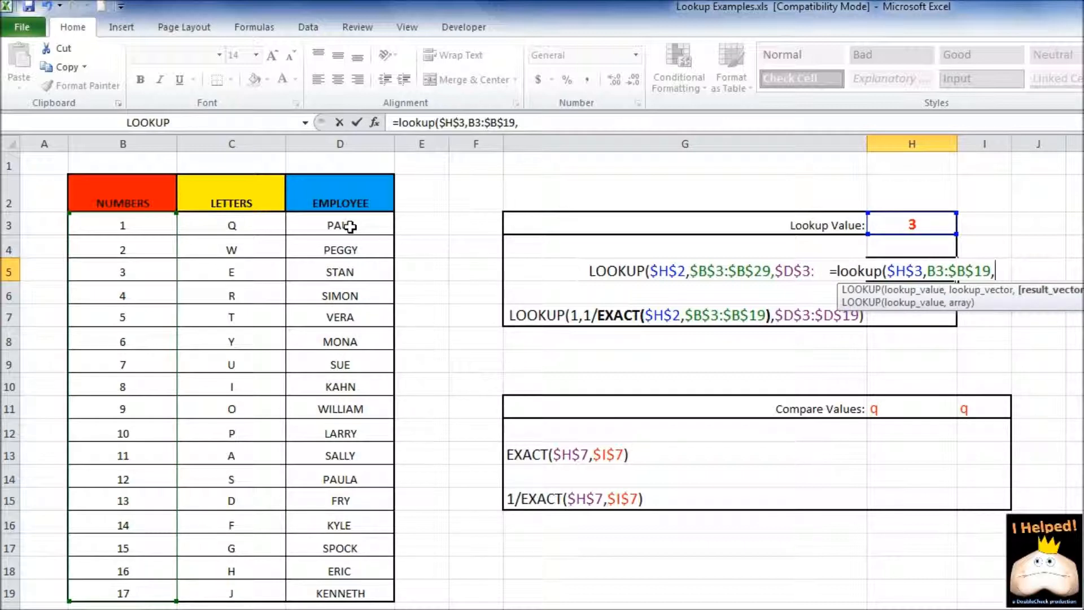
left_click_drag(353, 227, 369, 584)
key("F4")
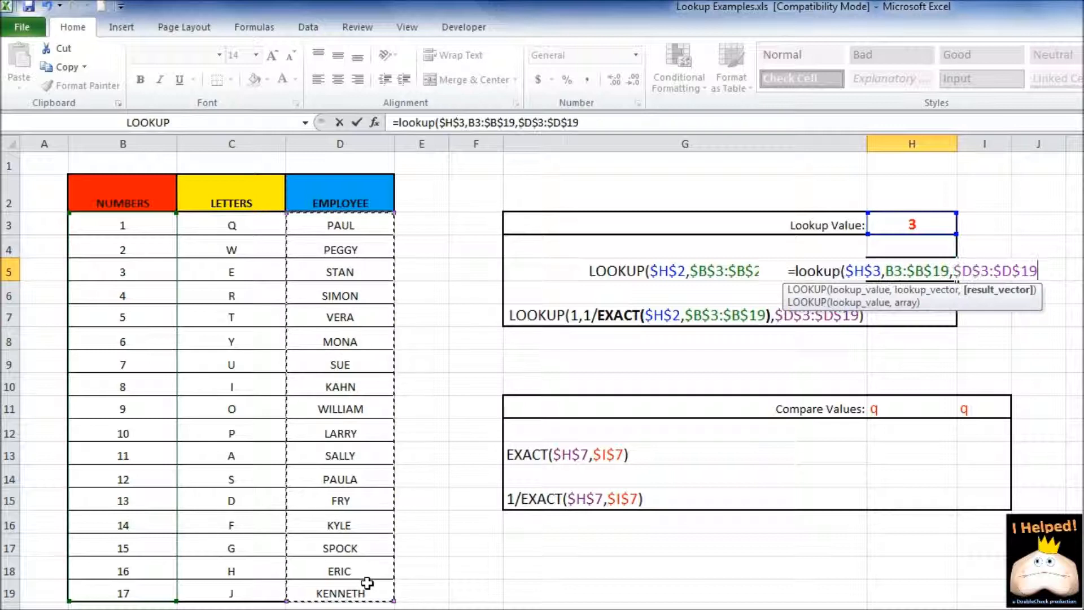
type(")")
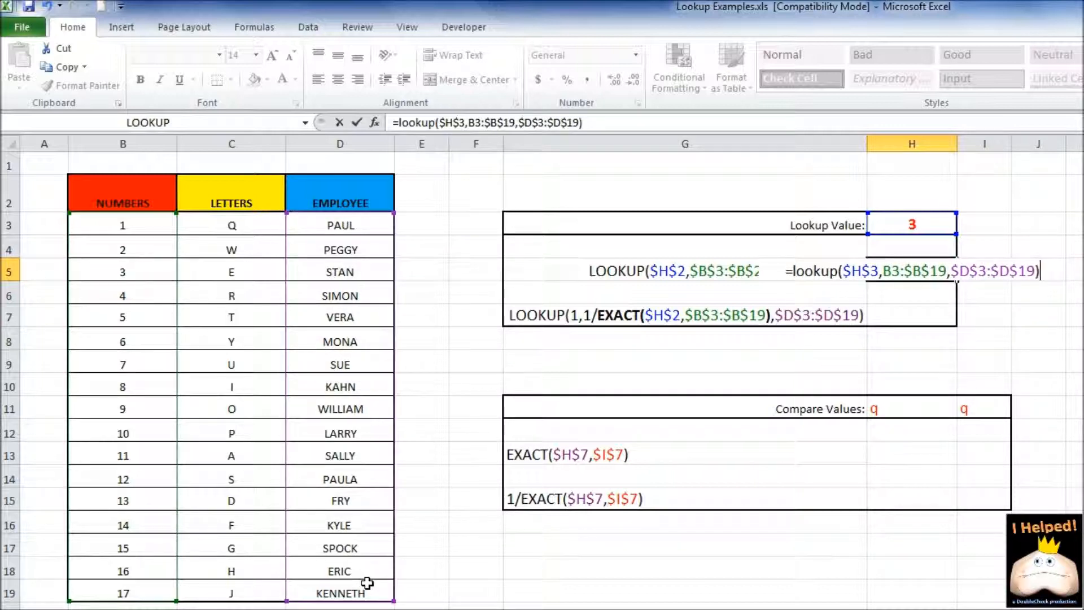
key("ctrl+Return")
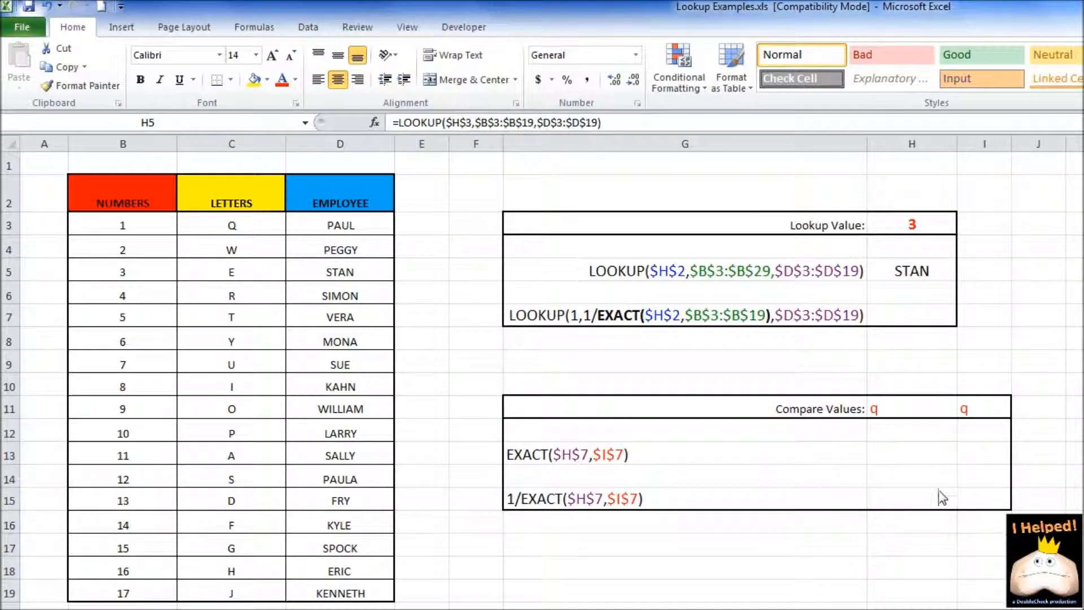
Step: Enter the formula =EXACT($H$11,$I$11) in cell H13 to compare the two compare values
left_click(916, 452)
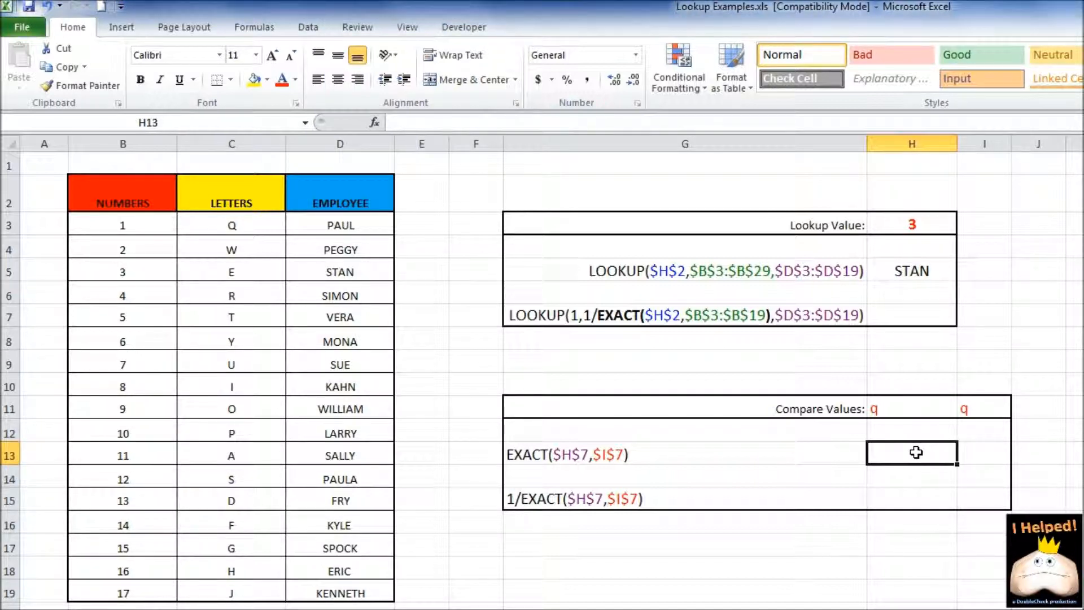
type("=exact")
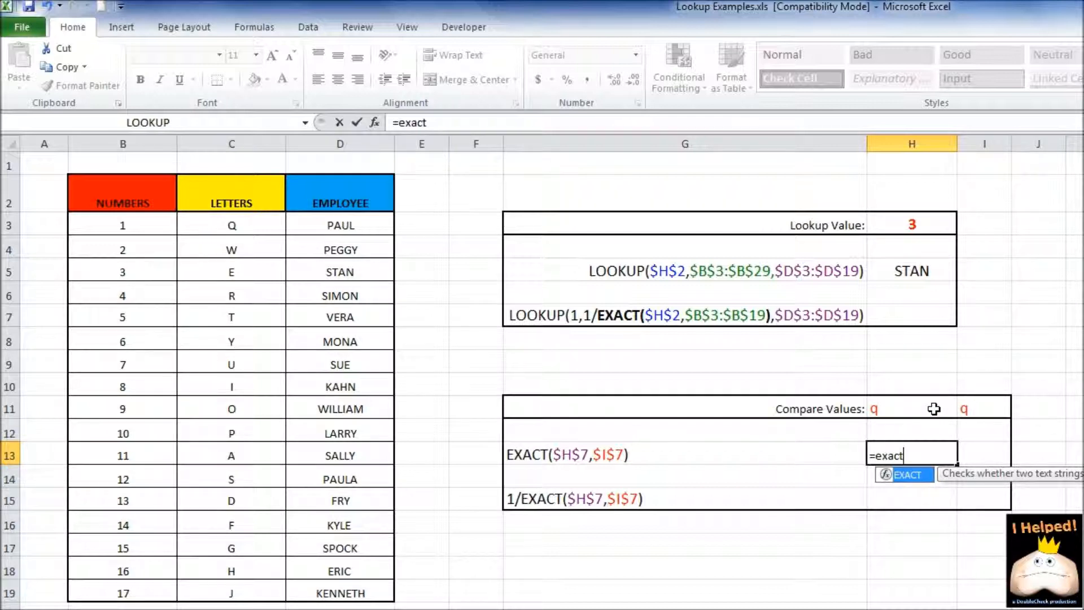
type("(")
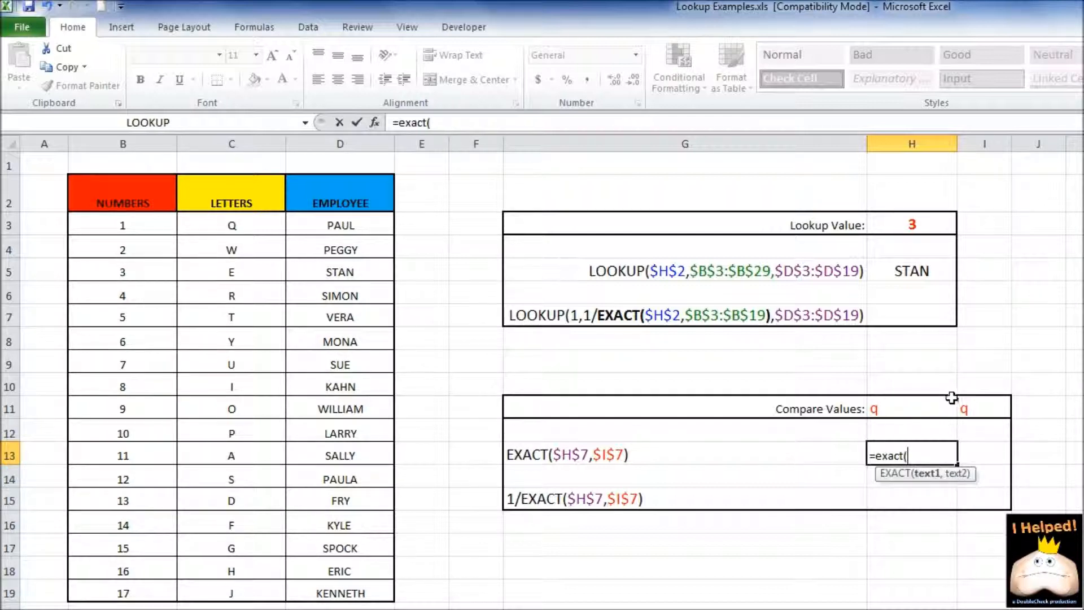
left_click(939, 410)
key("F4")
type(",")
left_click(989, 401)
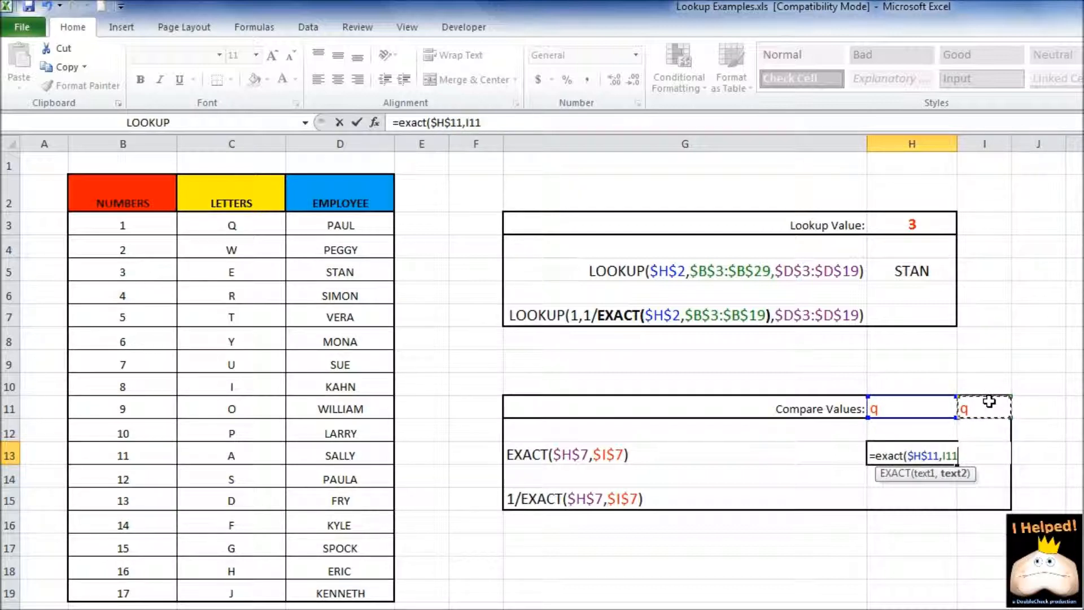
type(")")
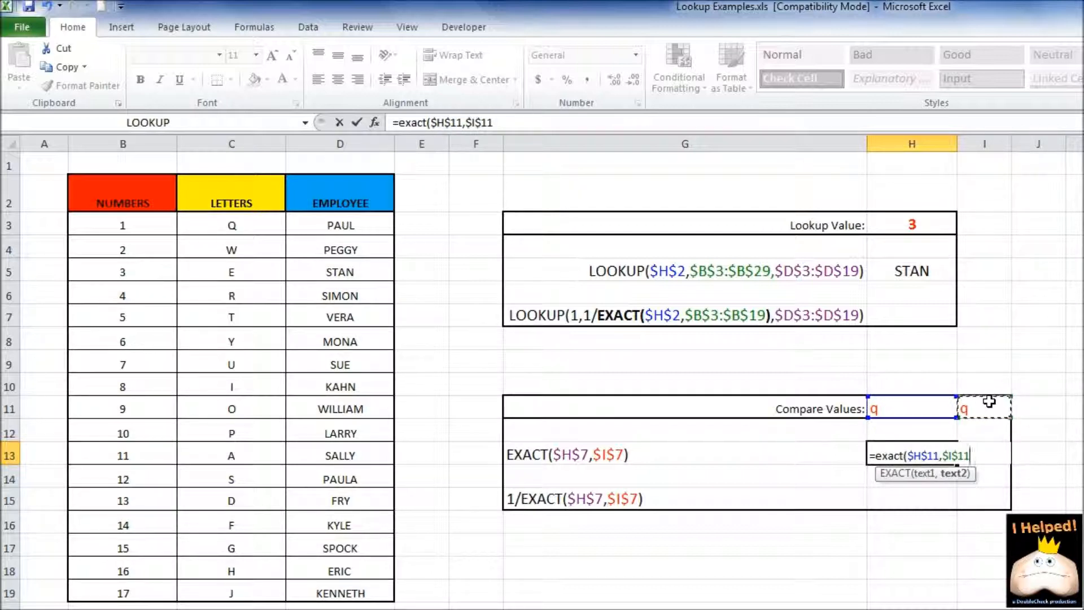
key("Return")
Step: Test the comparison's case sensitivity by setting H11 to uppercase Q, and set it back to lowercase q
key("Up")
key("Up")
key("Up")
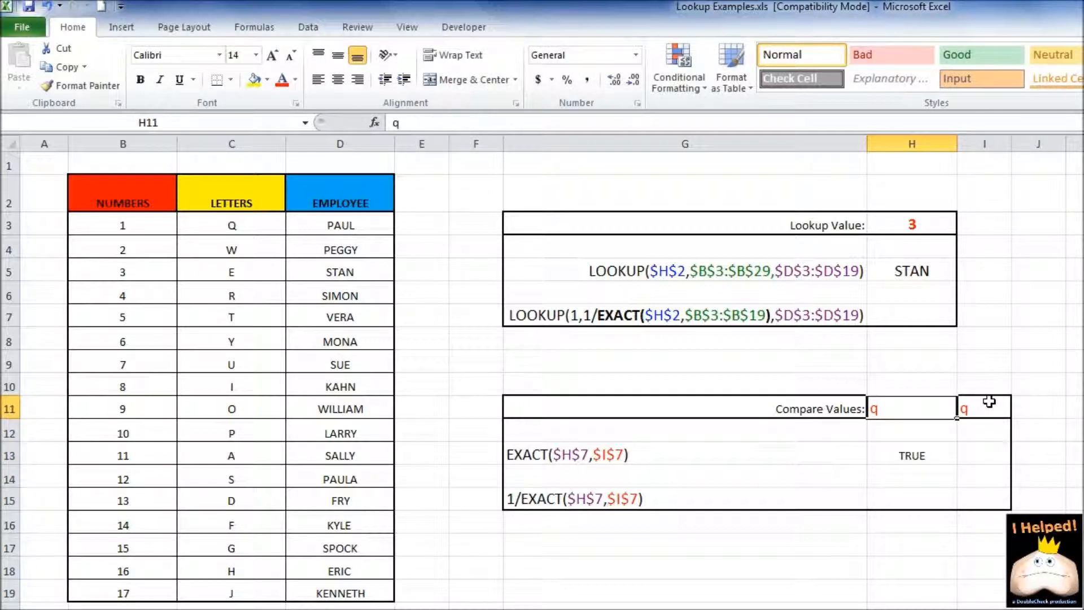
type("Q")
key("Return")
key("Up")
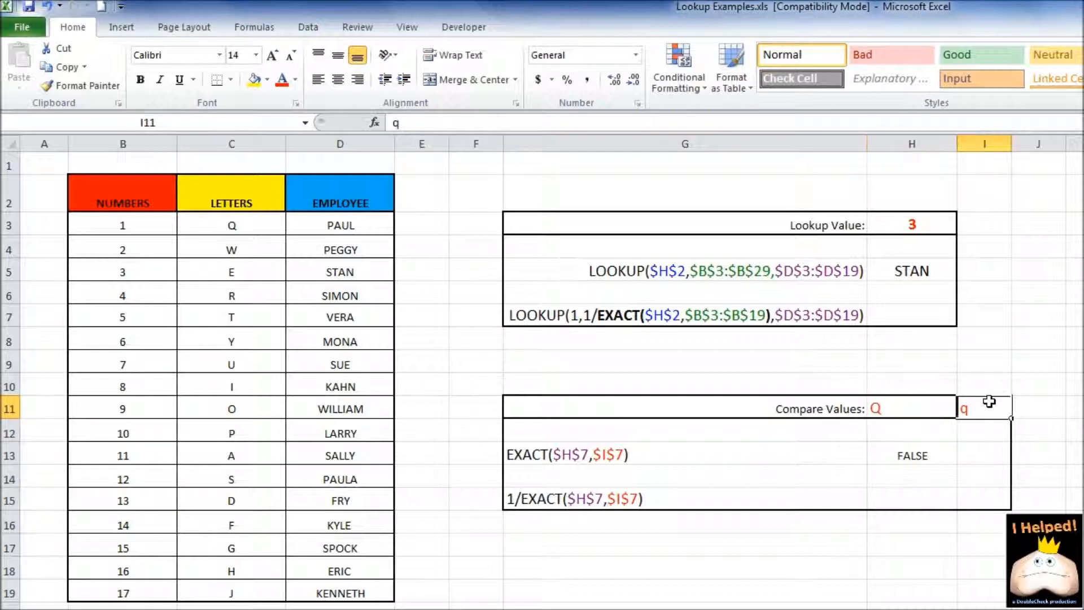
type("q")
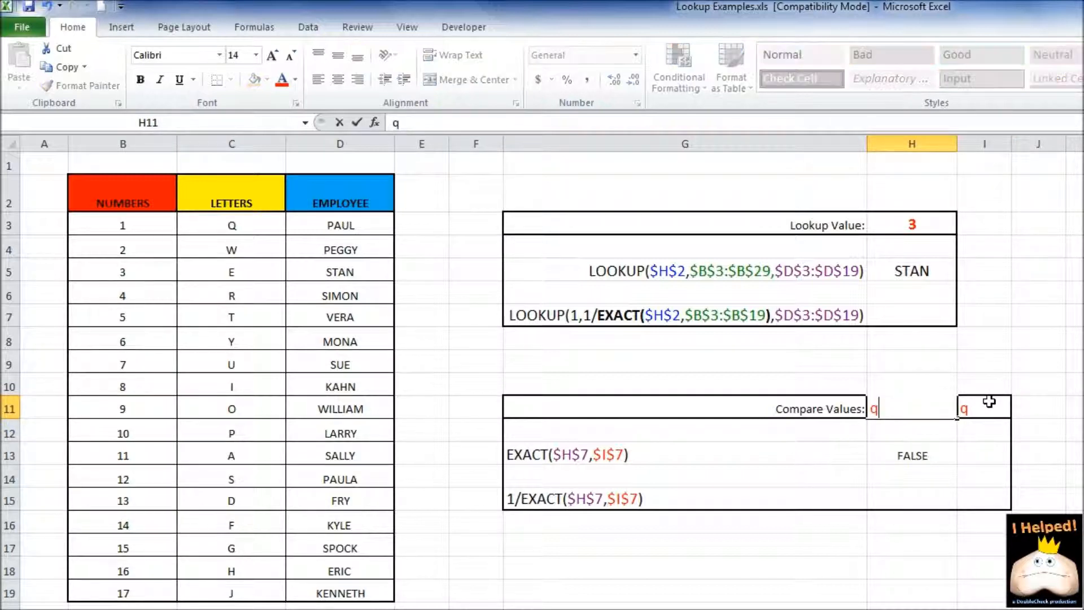
key("Tab")
key("Tab")
Step: Test the comparison with a different letter by setting I11 to x, and set it back to q
left_click(989, 401)
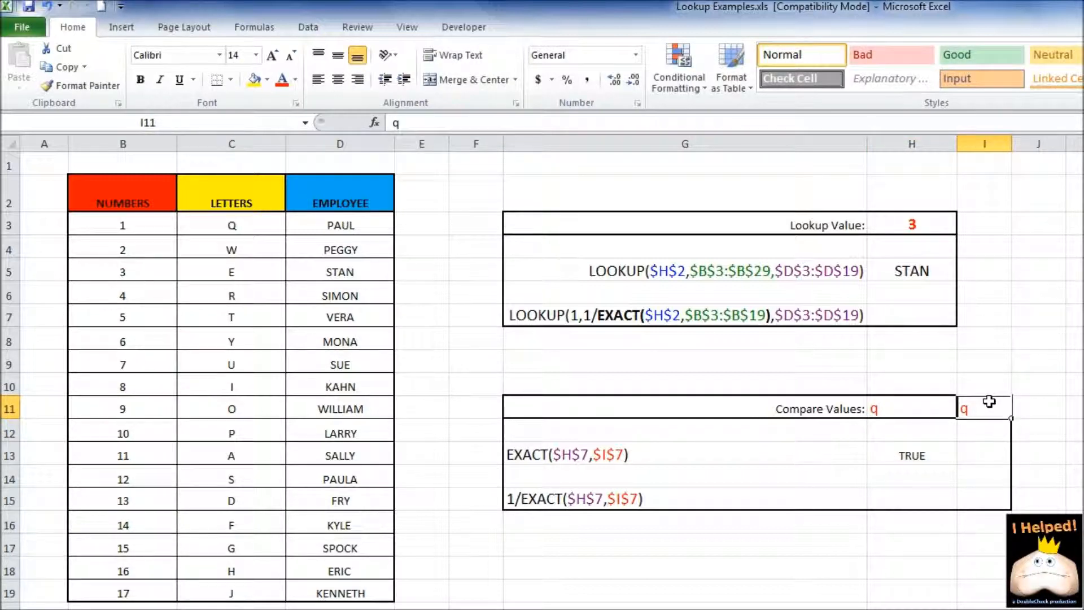
type("x")
key("Return")
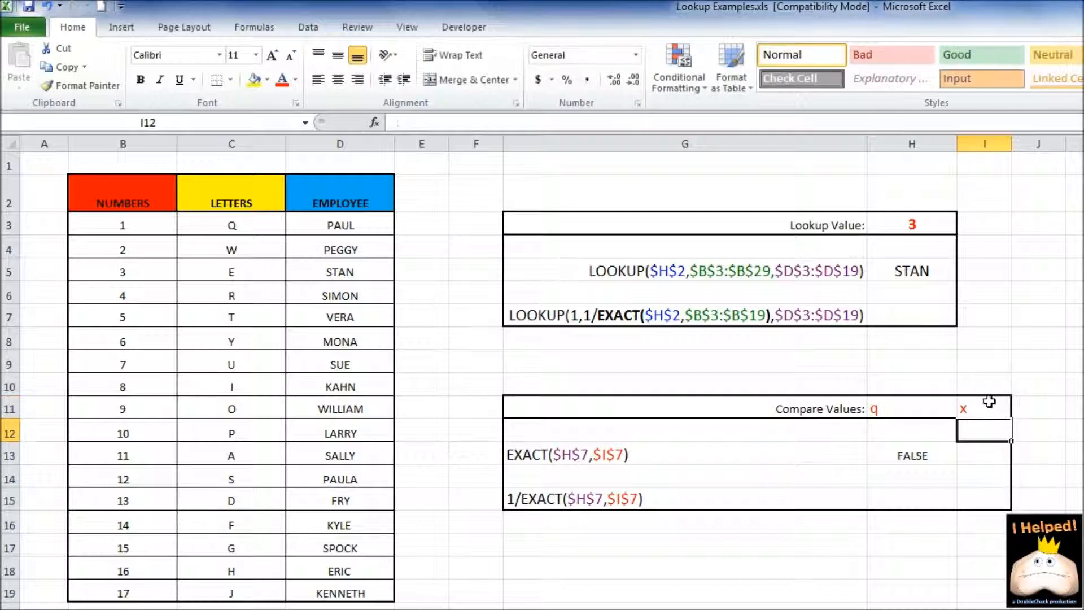
left_click(988, 401)
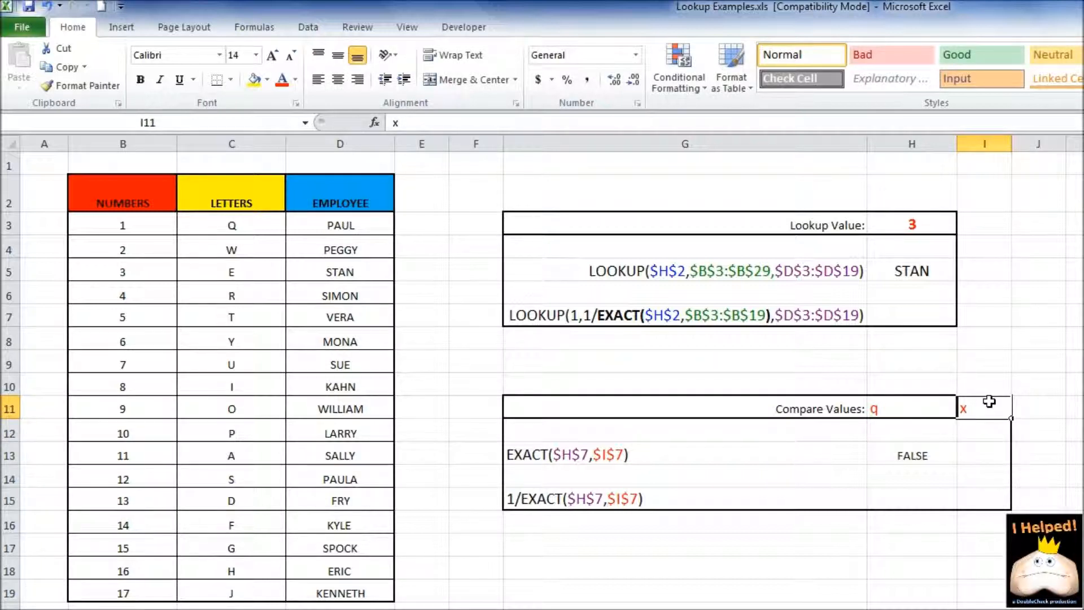
type("q")
key("Return")
Step: Examine the EXACT formula in cell H13 and the 1/EXACT example text in cell G15
key("Left")
key("Down")
key("Down")
key("Up")
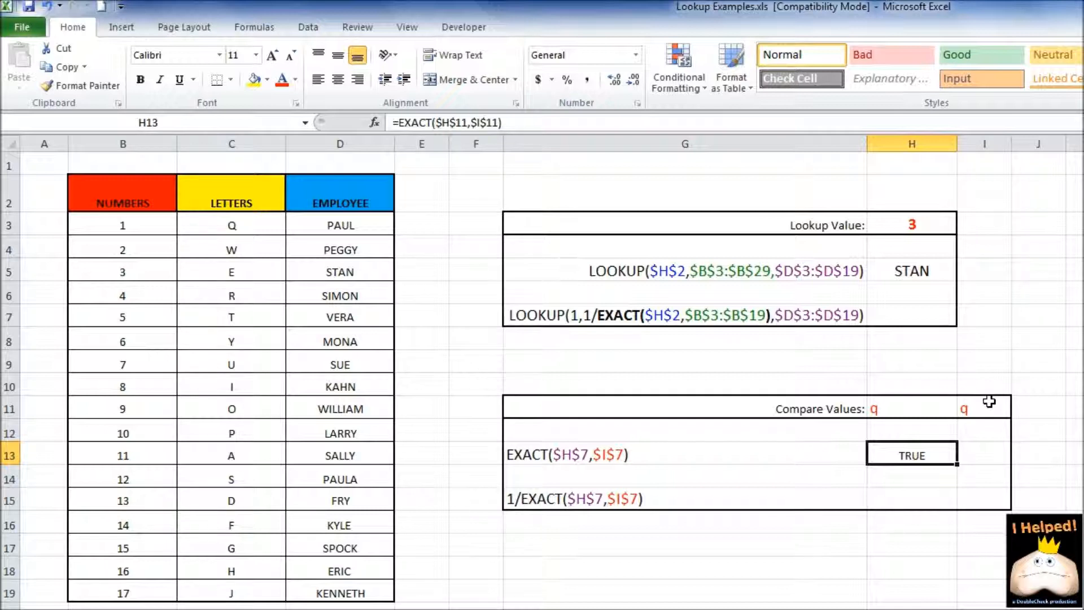
key("Down")
key("Down")
key("Left")
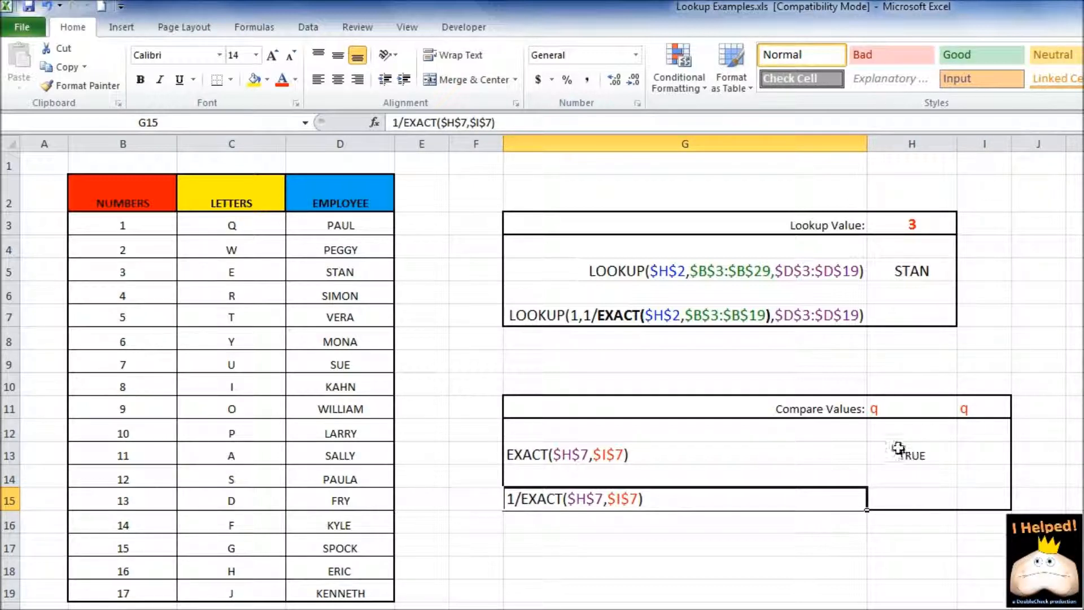
Step: Enter the formula =1/EXACT($H$11,$I$11) in cell H15 to divide 1 by the comparison result
left_click(911, 499)
type("=")
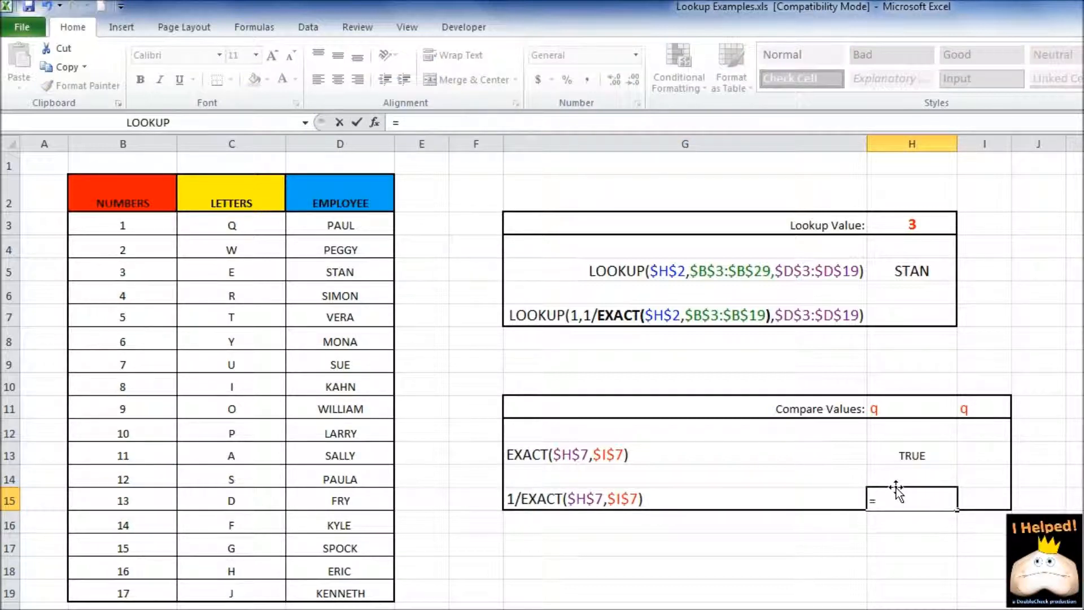
type("1/exac")
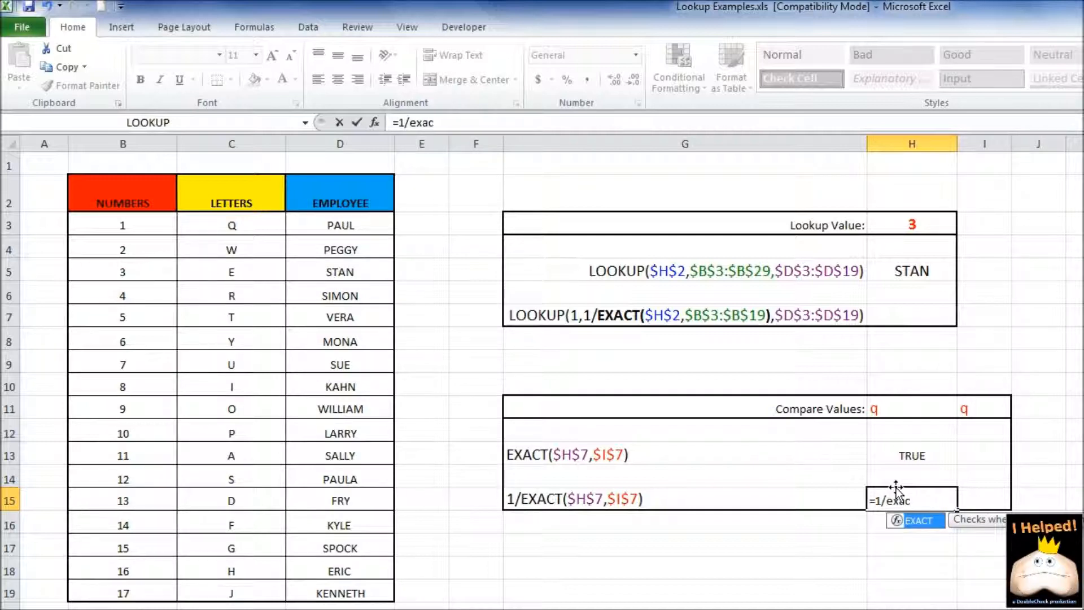
double_click(914, 520)
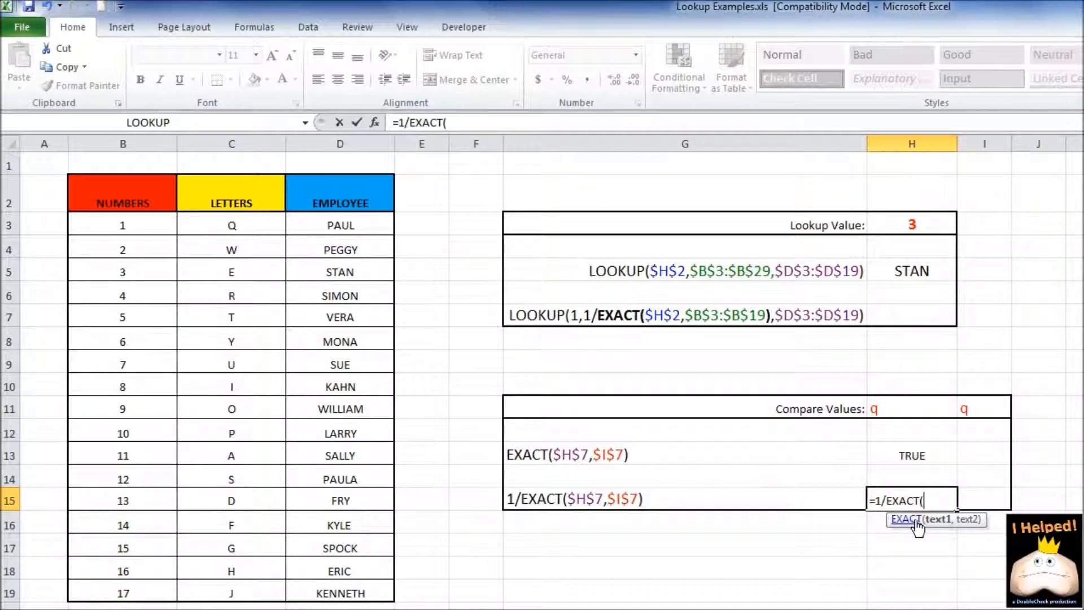
left_click(878, 410)
key("F4")
type(",")
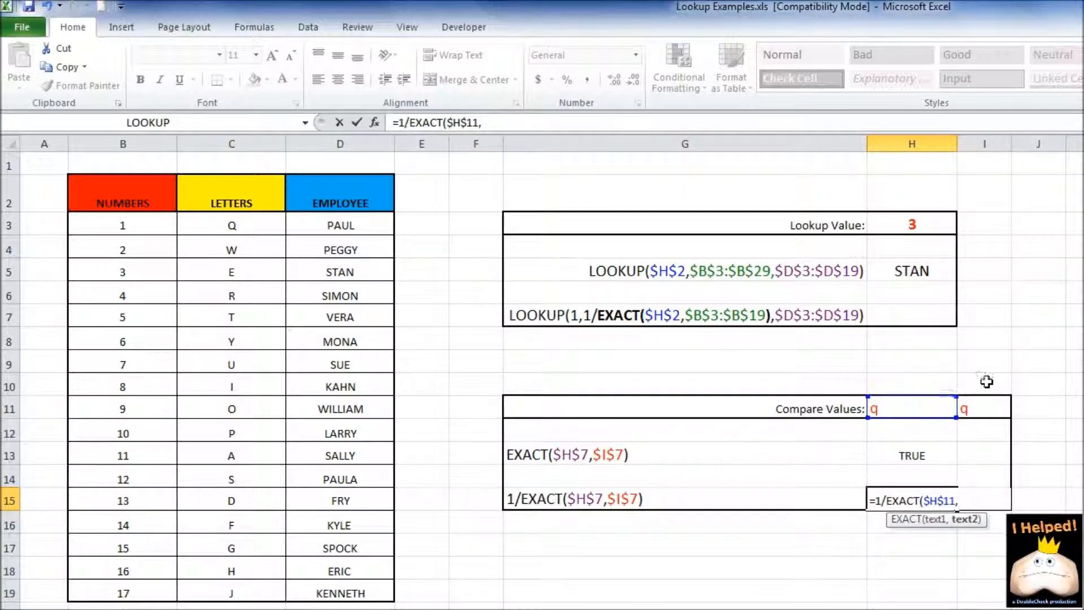
left_click(981, 407)
key("F4")
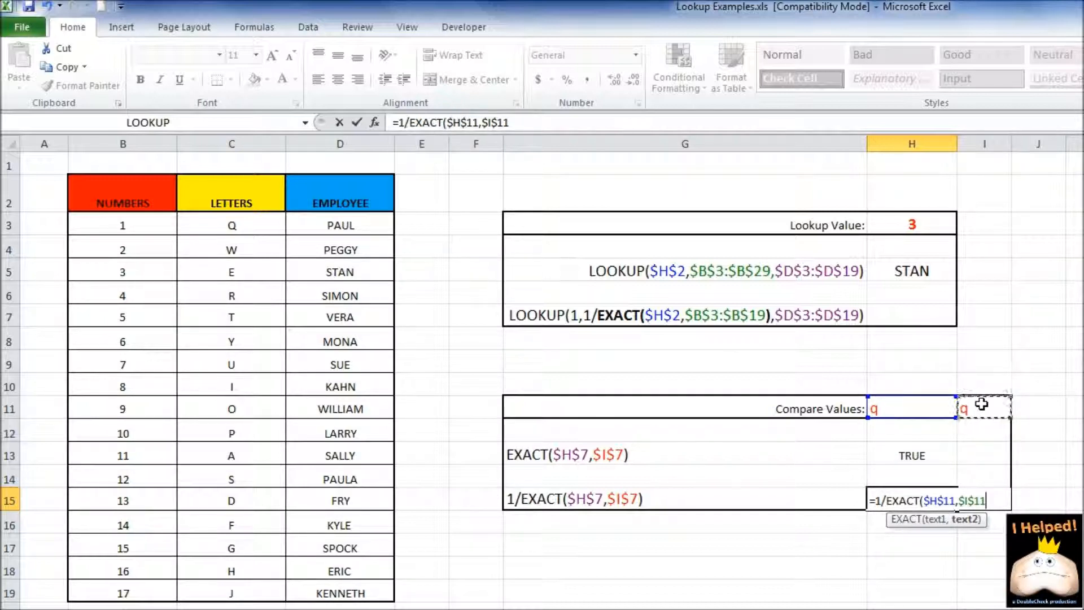
key("Return")
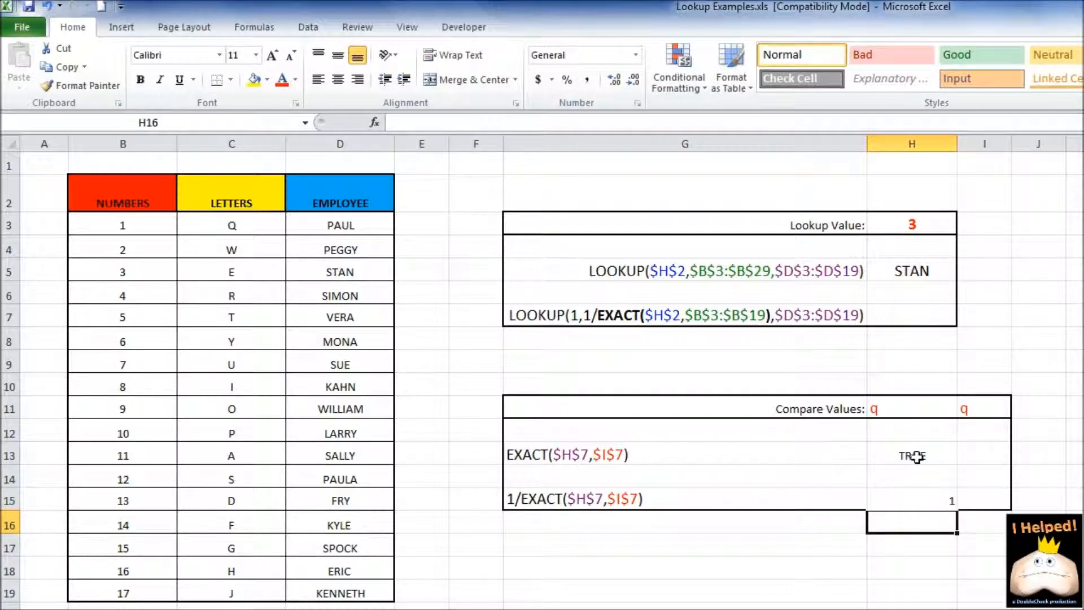
Step: Set the first compare value in H11 to uppercase Q to test both EXACT formulas with mismatched case
left_click(910, 407)
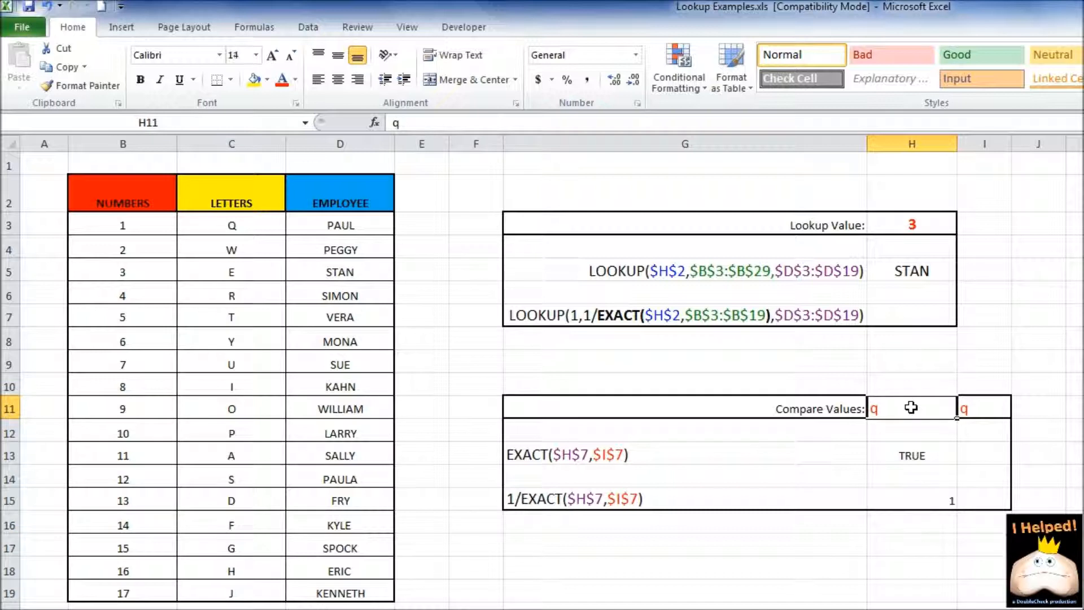
type("Q")
key("Return")
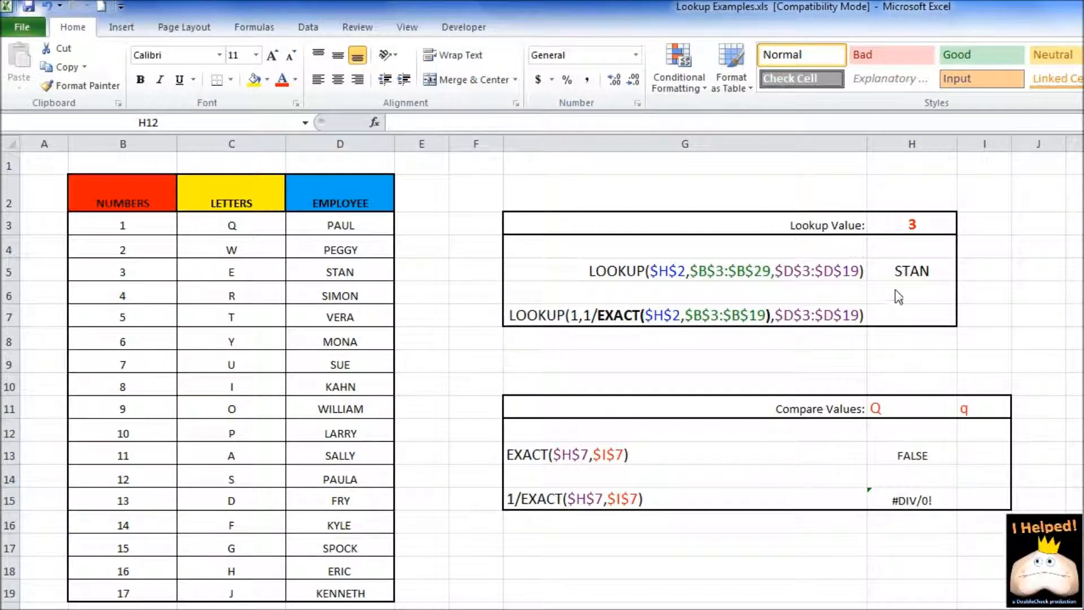
Step: Begin a formula in cell H7 with =LOOKUP(1,1/EXACT( to look up 1 in the divided comparison results
double_click(909, 314)
left_click(909, 314)
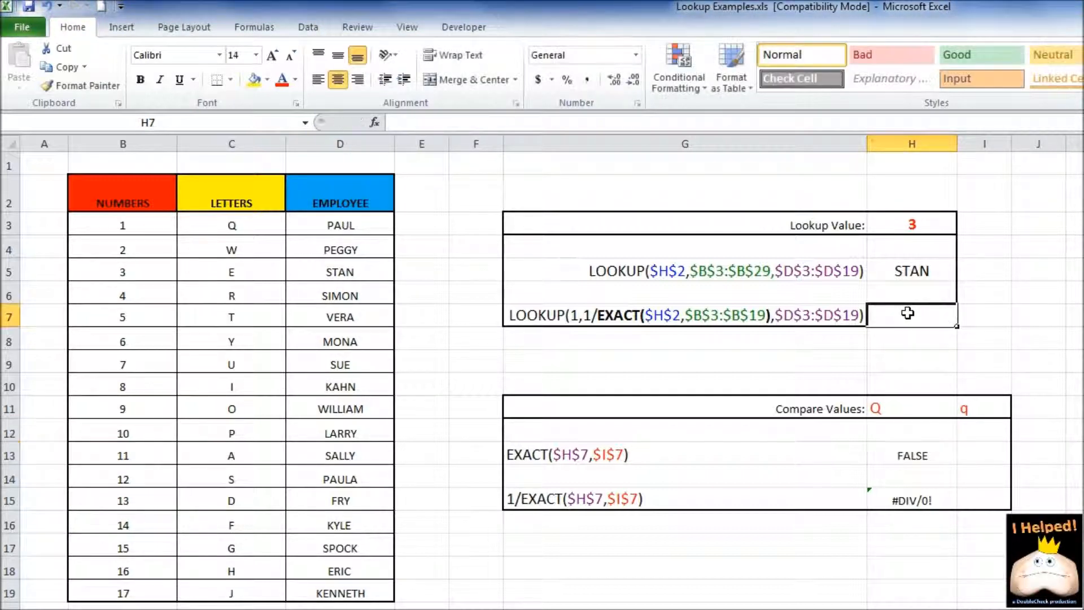
type("=lo")
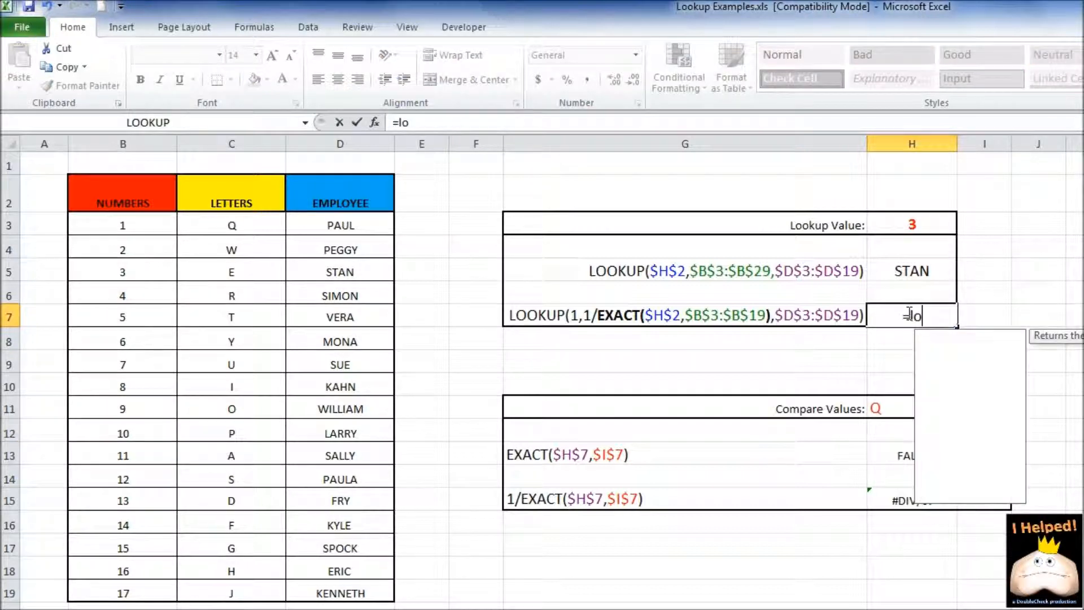
type("okup(1")
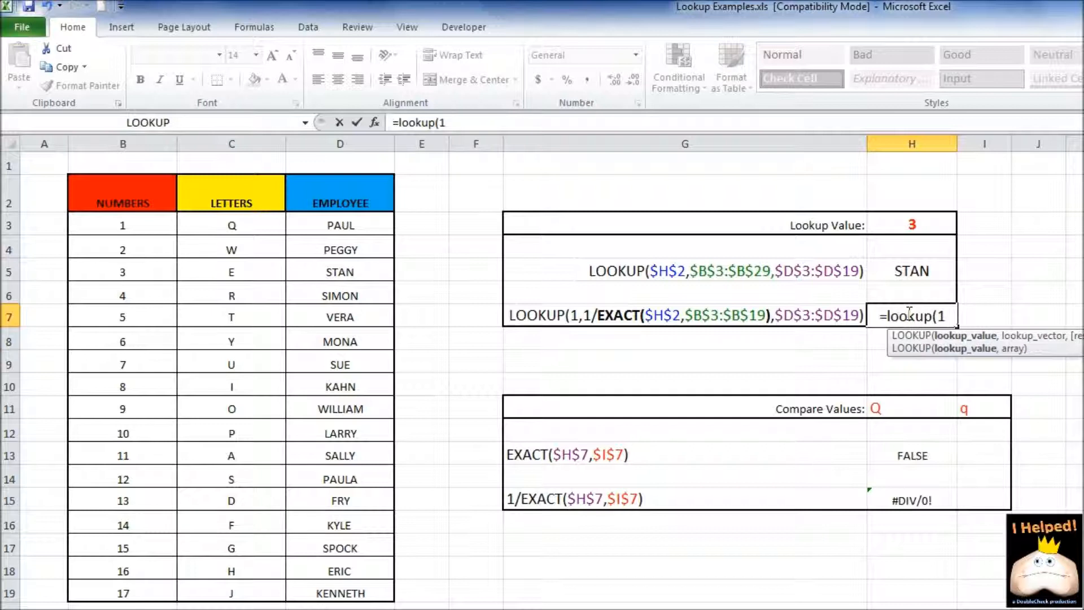
type(",")
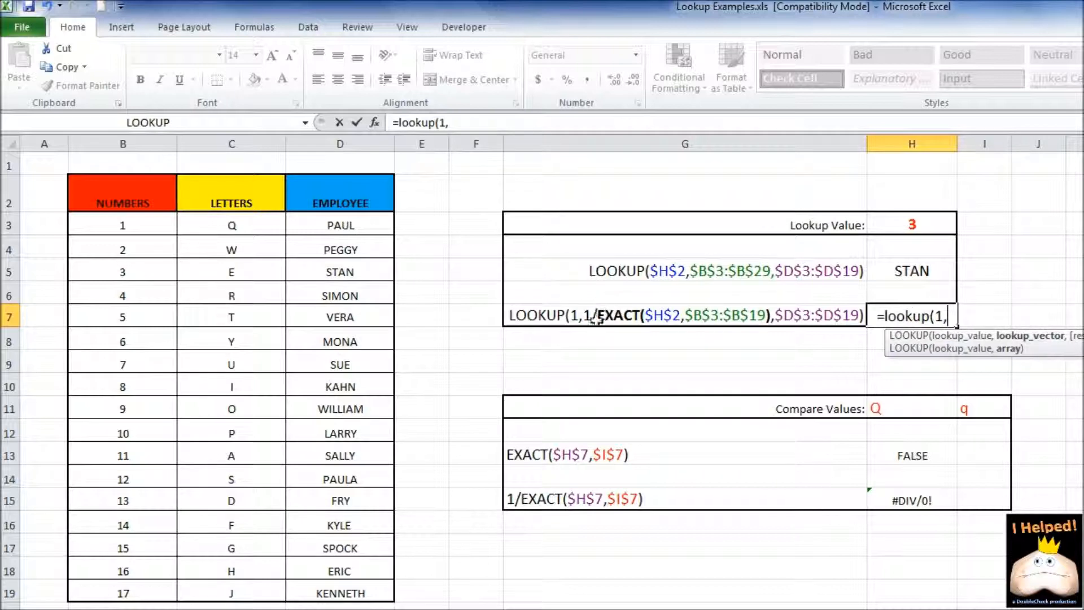
type("1")
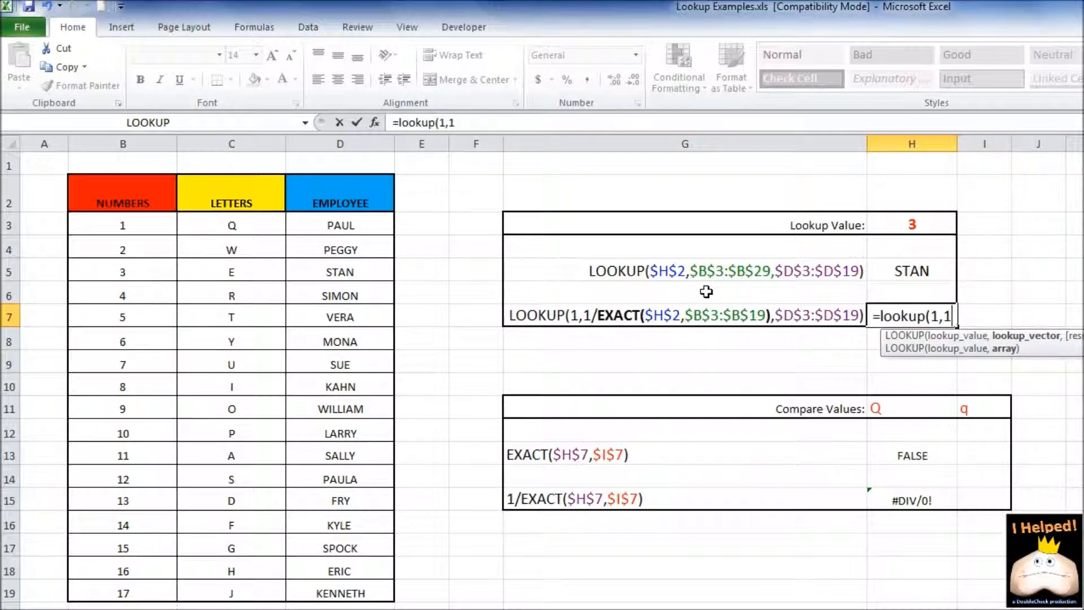
type("/ex")
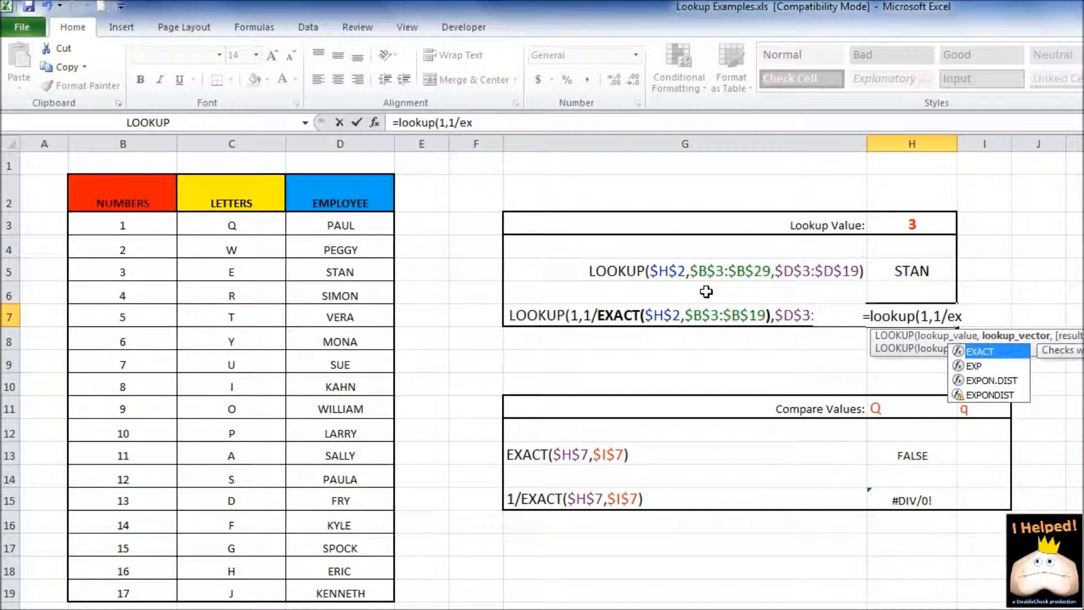
type("act(")
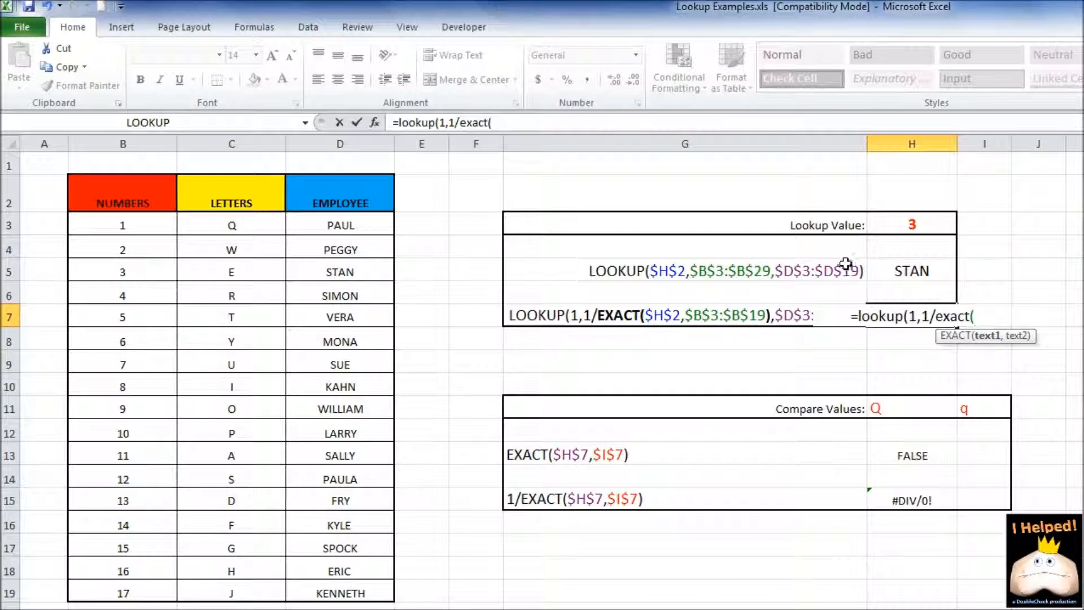
Step: Fill in the EXACT part of the H7 formula so it compares $H$3 with the numbers range $B$3:$B$19
left_click(914, 222)
key("F4")
type(",")
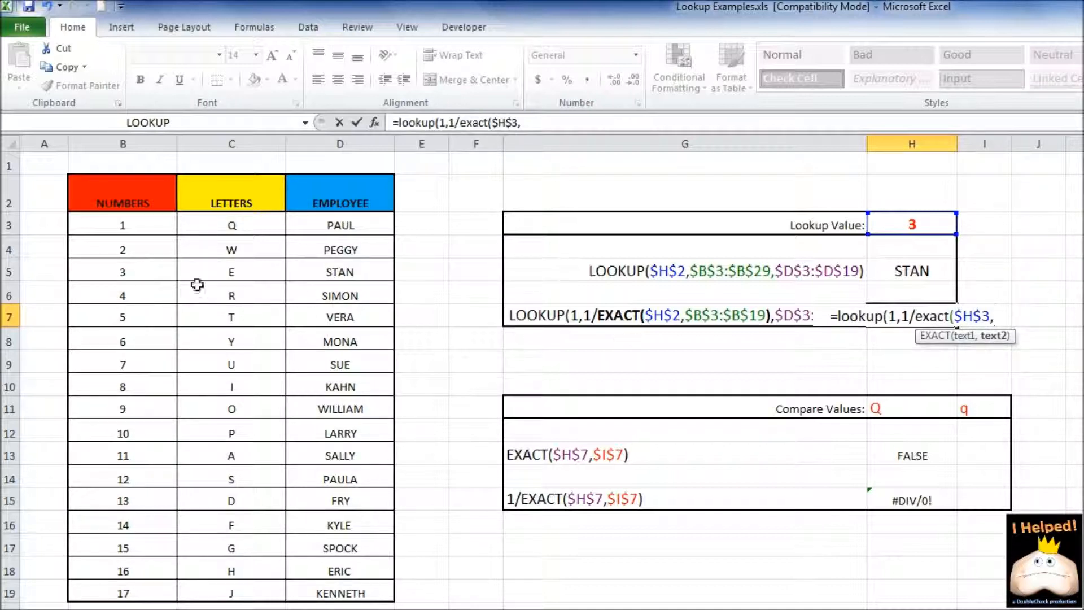
left_click_drag(138, 223, 148, 591)
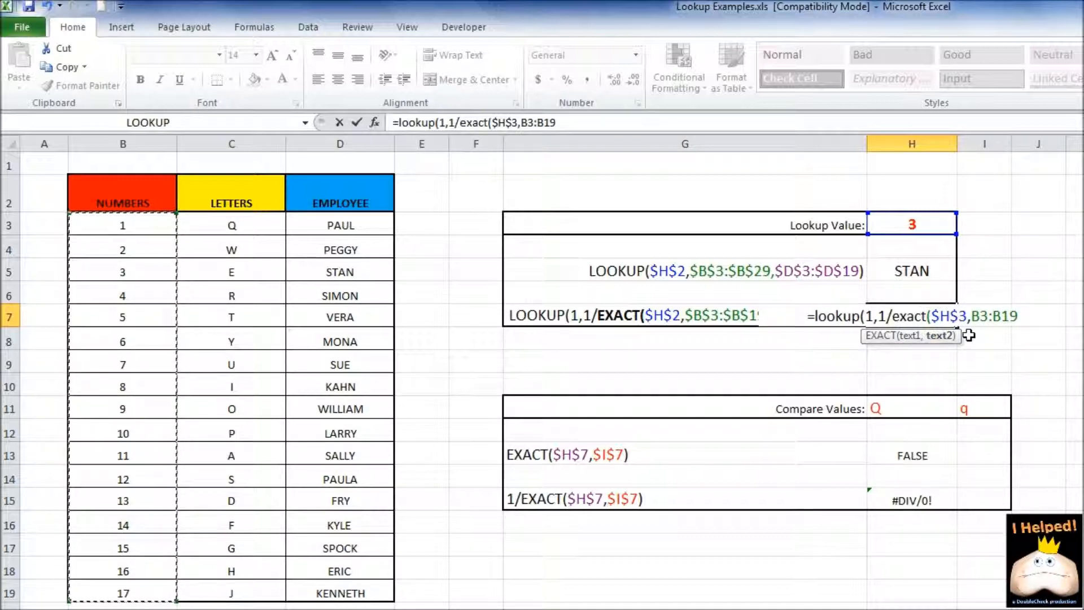
key("F4")
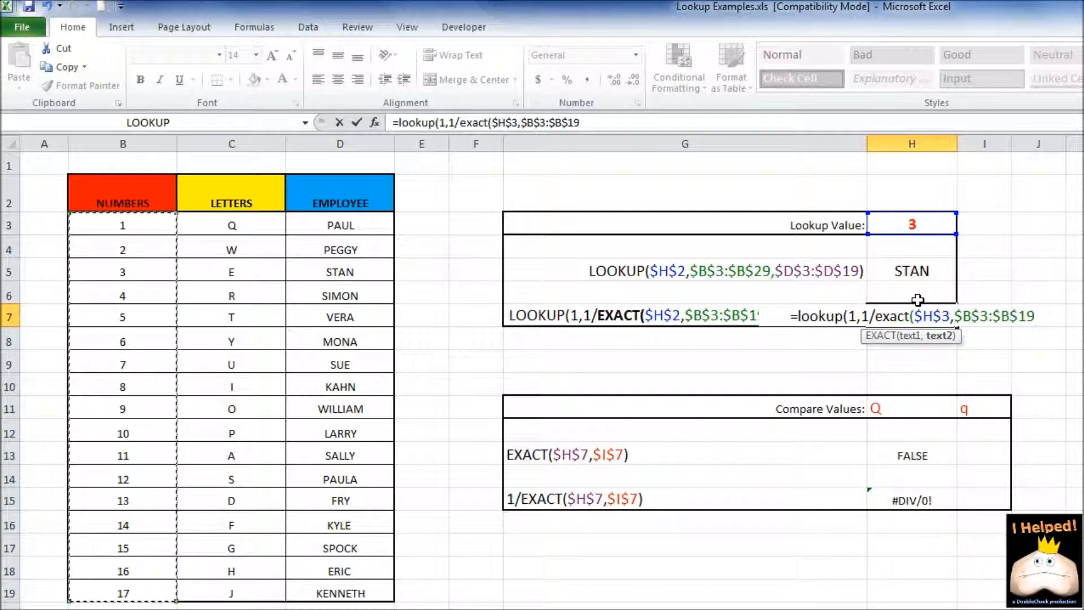
type("),")
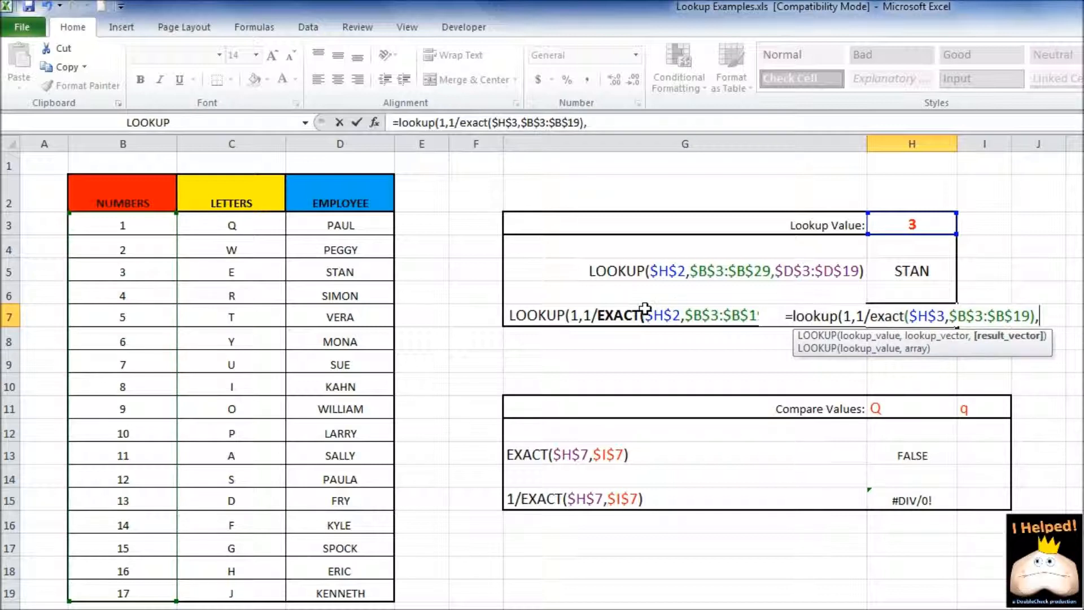
Step: Complete the H7 formula with the employee column $D$3:$D$19 as the absolute result range
left_click_drag(347, 222, 359, 589)
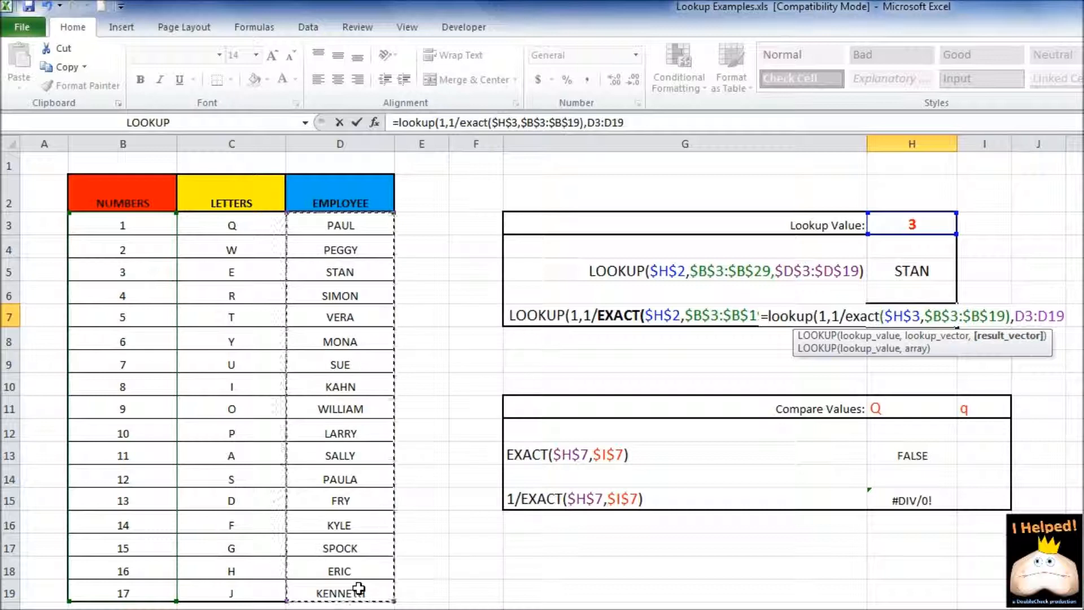
key("F4")
type(")")
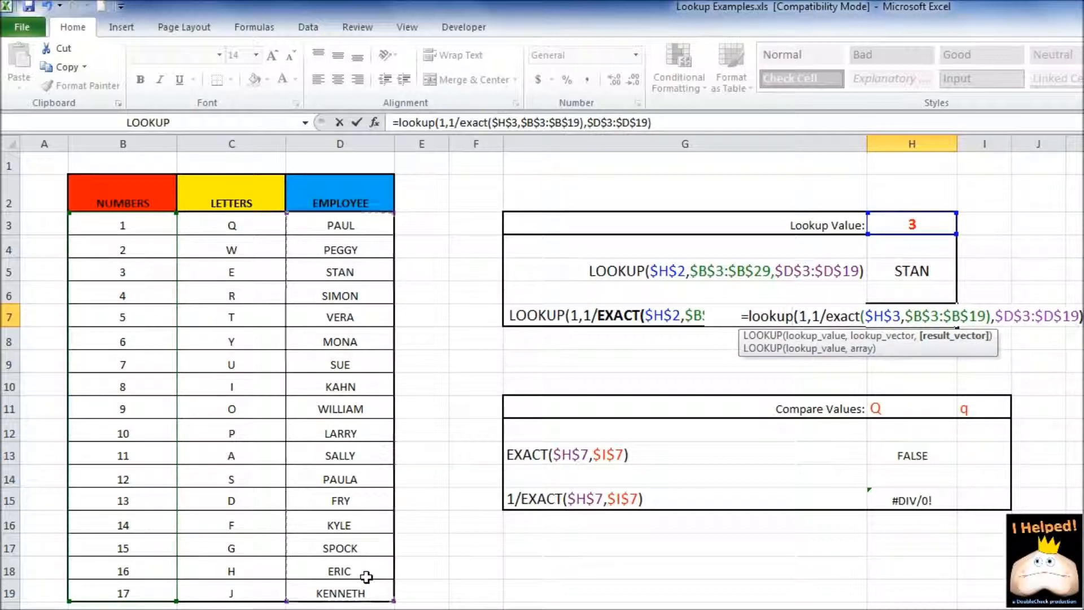
key("Return")
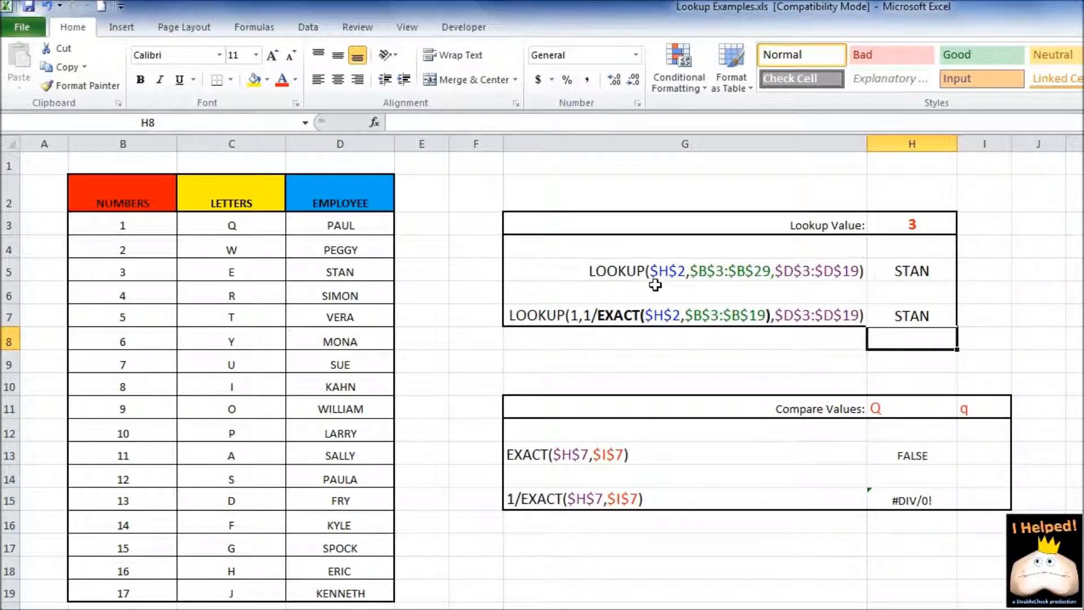
Step: Set the first compare value in H11 to lowercase q to match the second compare value
left_click(906, 417)
type("q")
key("ctrl+Return")
key("Up")
key("Up")
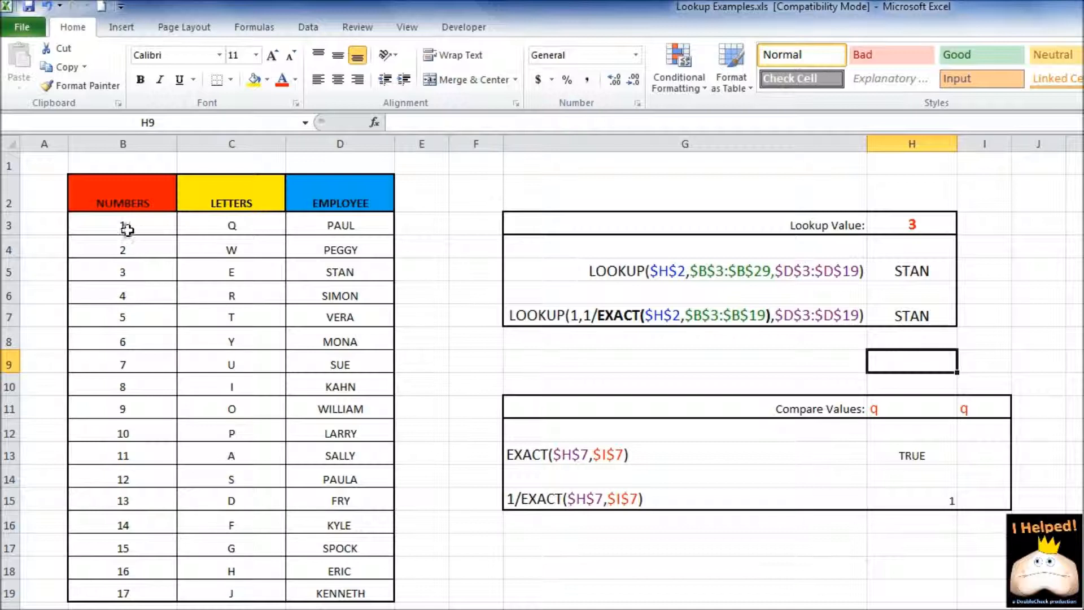
Step: Test both lookup formulas with a number beyond the list by setting the lookup value in H3 to 18
left_click(916, 228)
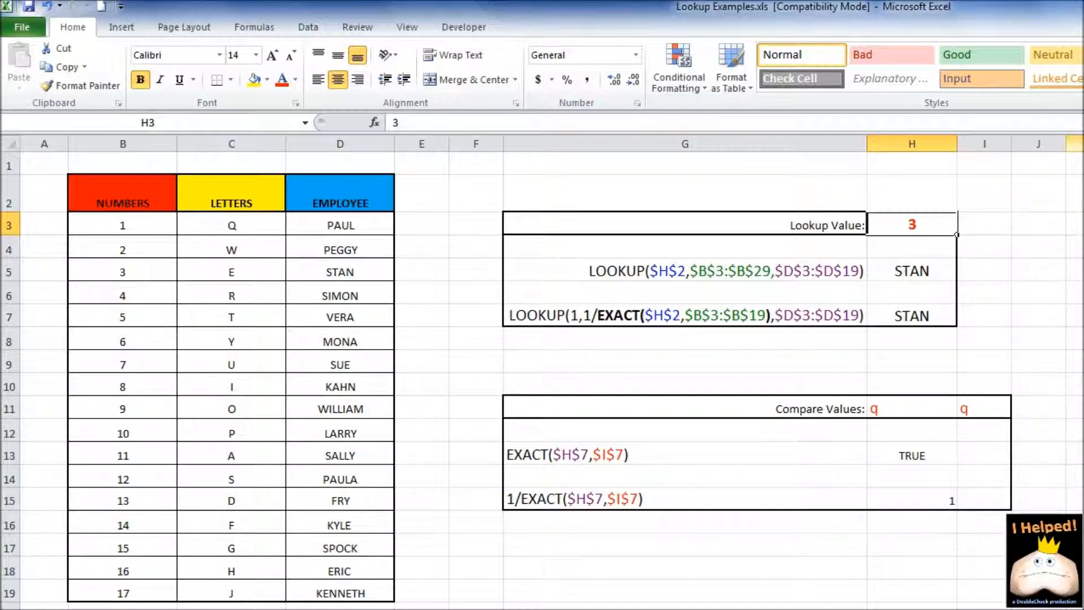
type("18")
key("Return")
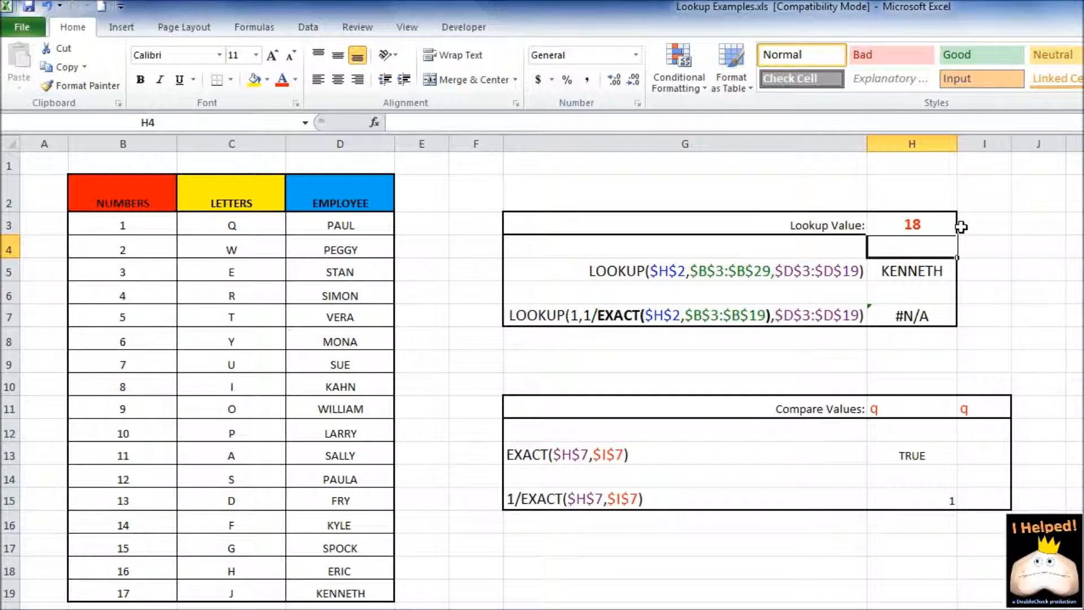
Step: Test the lookup value in H3 with 4, and set it to the in-between value 4.5
left_click(927, 222)
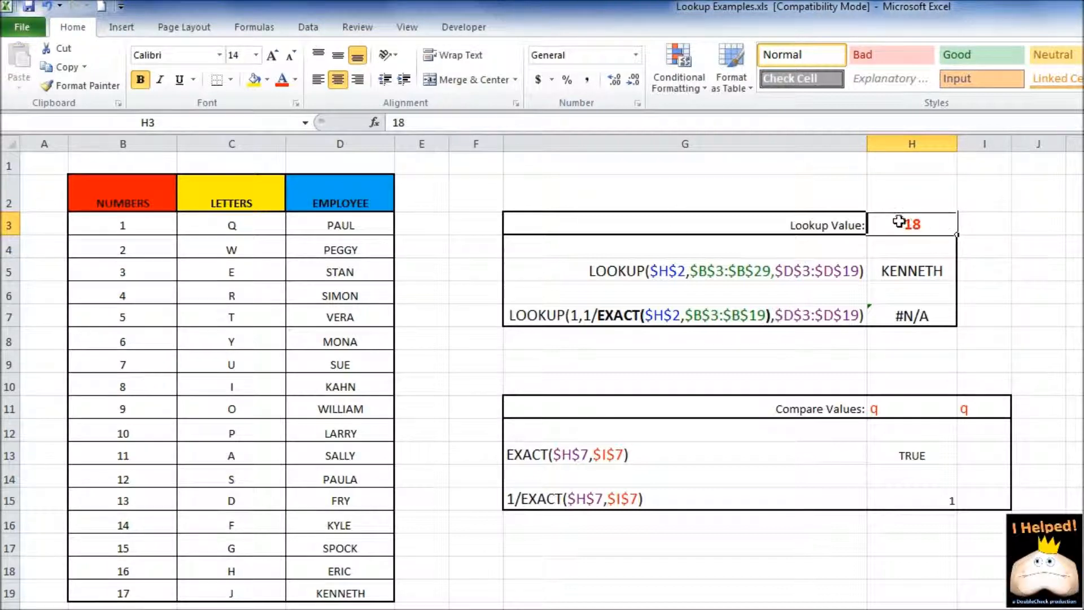
type("4")
key("ctrl+Return")
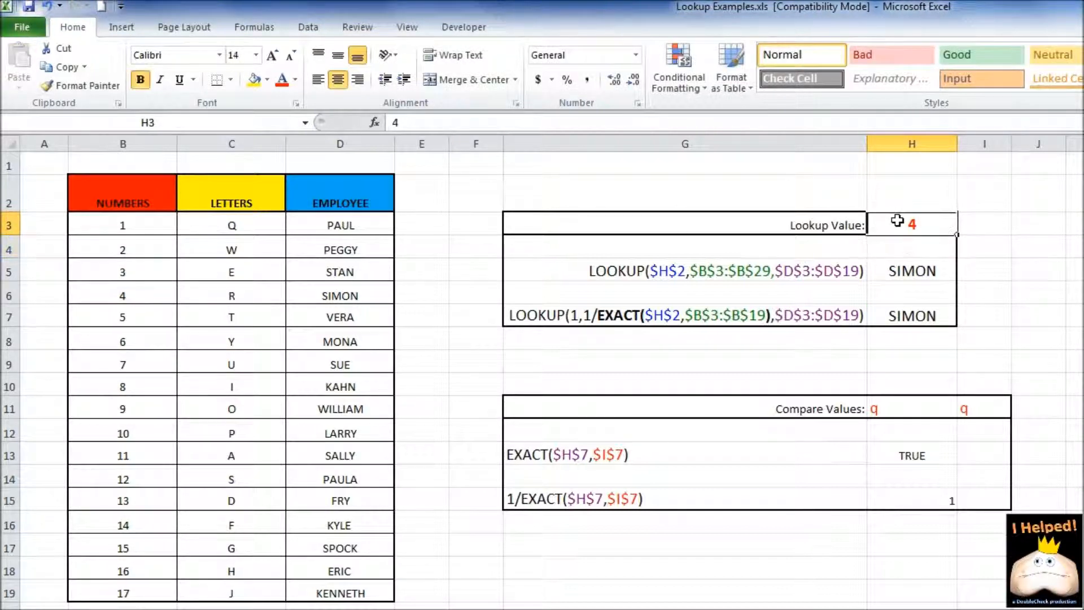
type("4.5")
key("Return")
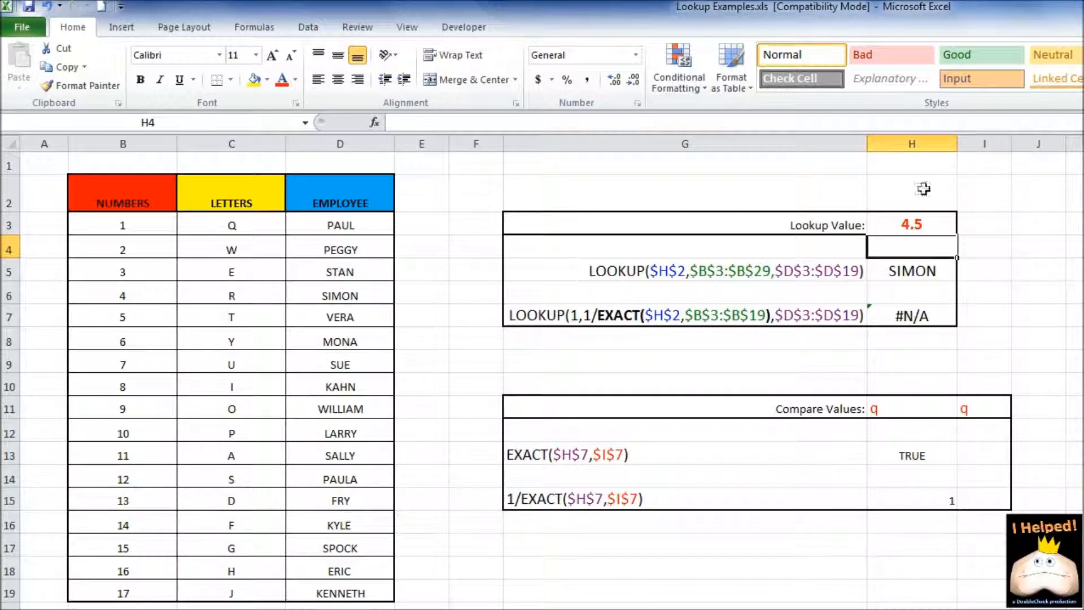
Step: Test both lookup formulas with the lookup value in H3 set to 0, and change it to 2
left_click(924, 225)
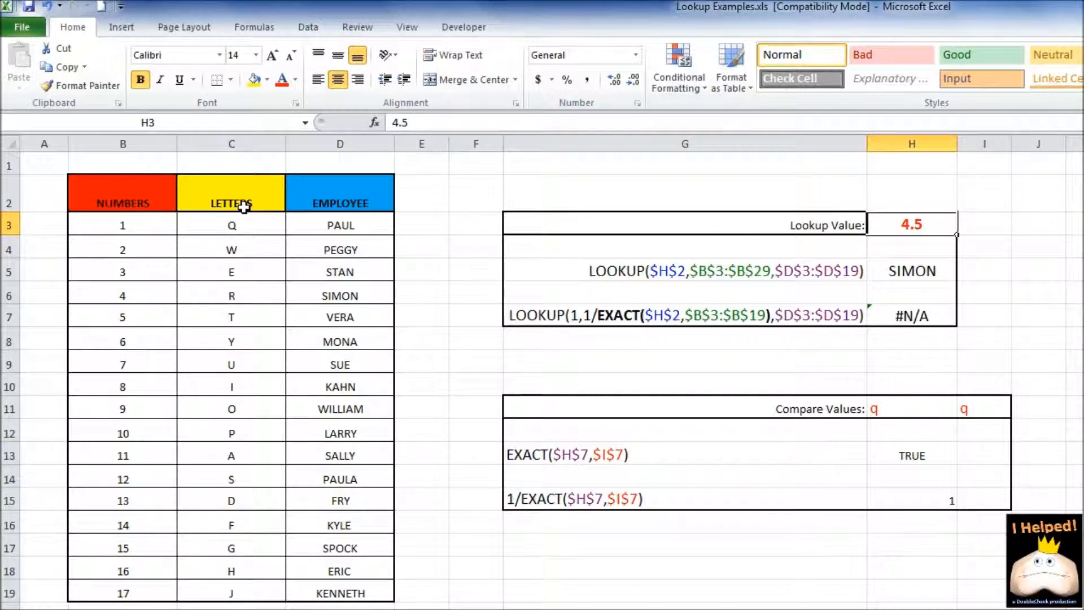
type("0")
key("Return")
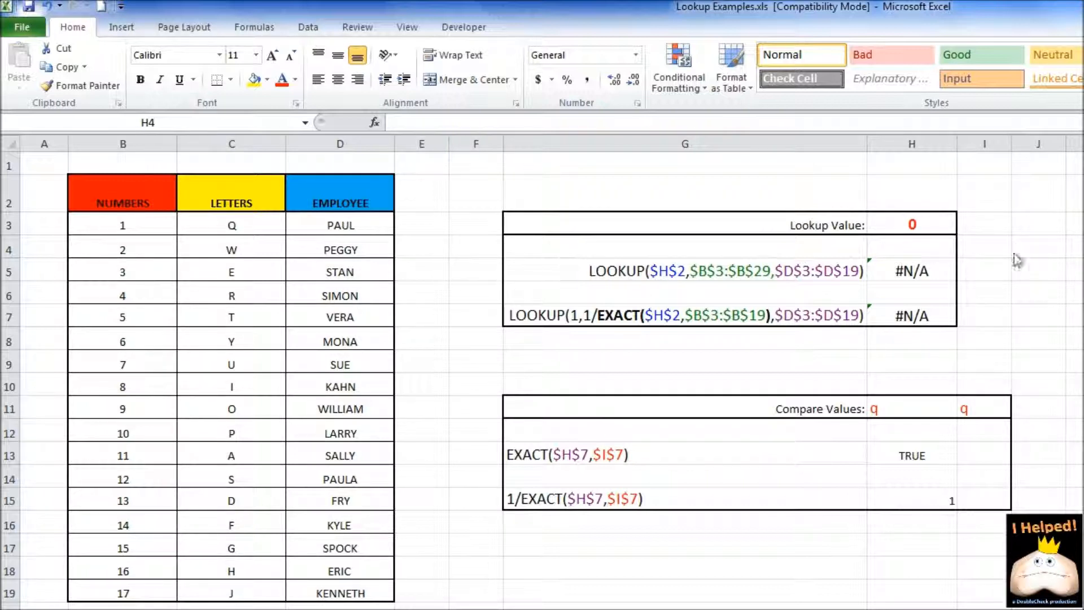
left_click(914, 225)
type("2")
key("Return")
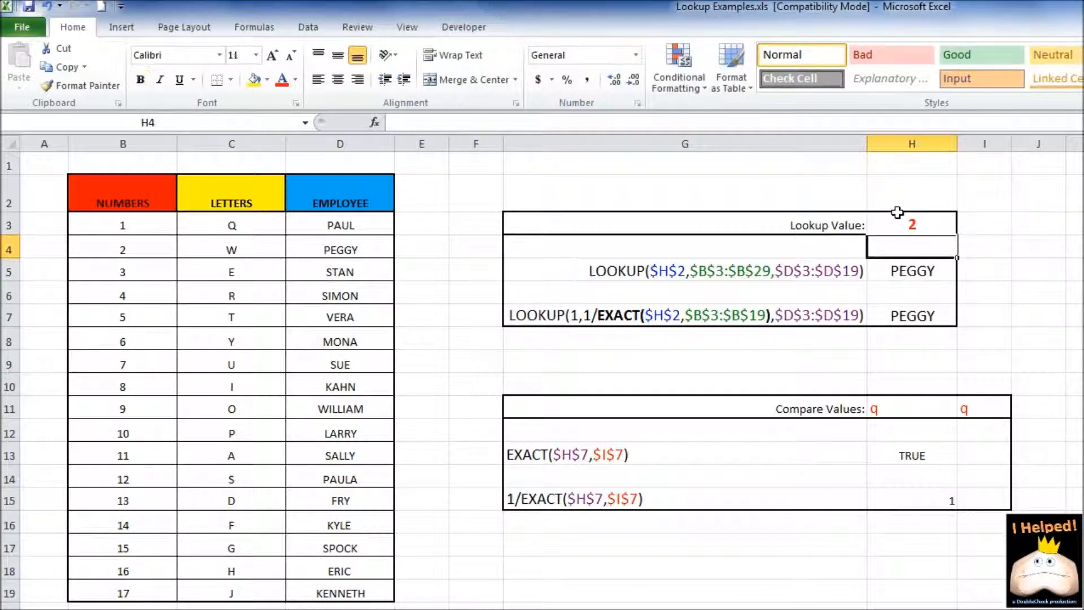
Step: Sort the Numbers, Letters and Employee table in B2:D19 by LETTERS on values from A to Z
left_click_drag(119, 194, 353, 593)
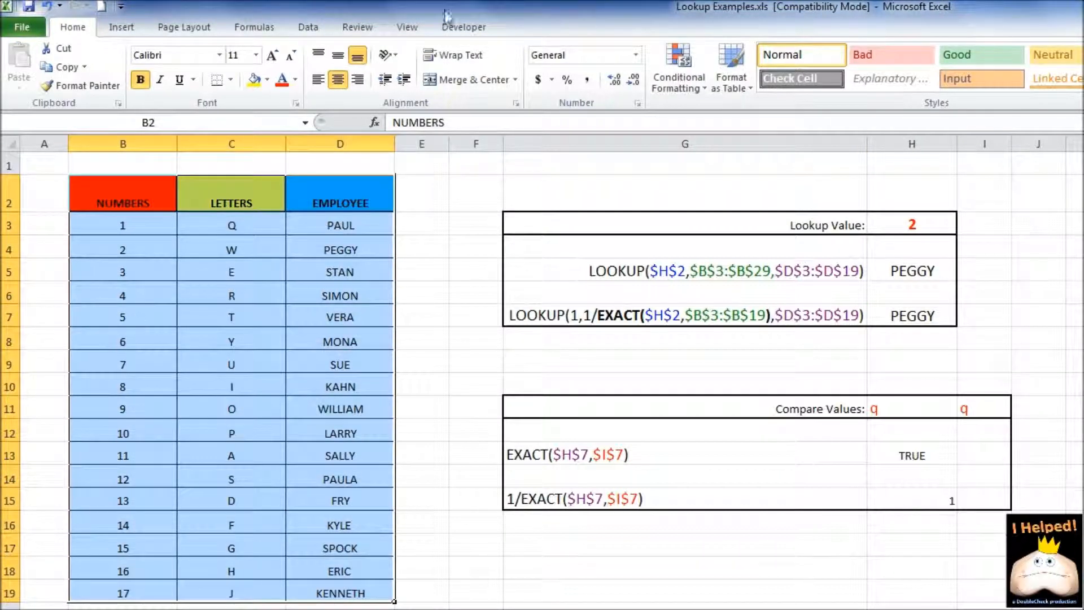
left_click(313, 29)
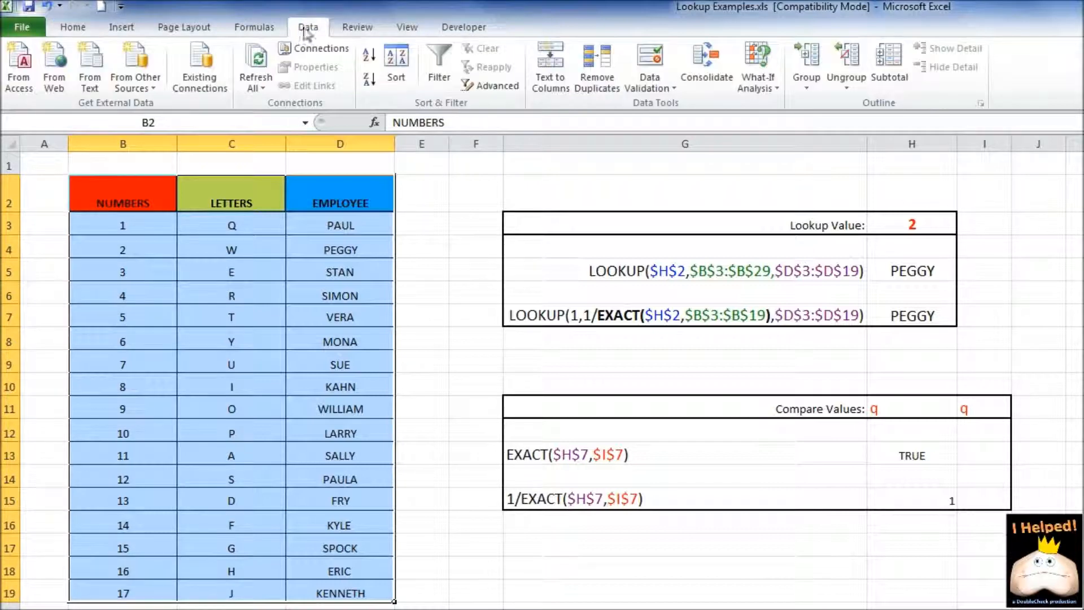
left_click(397, 72)
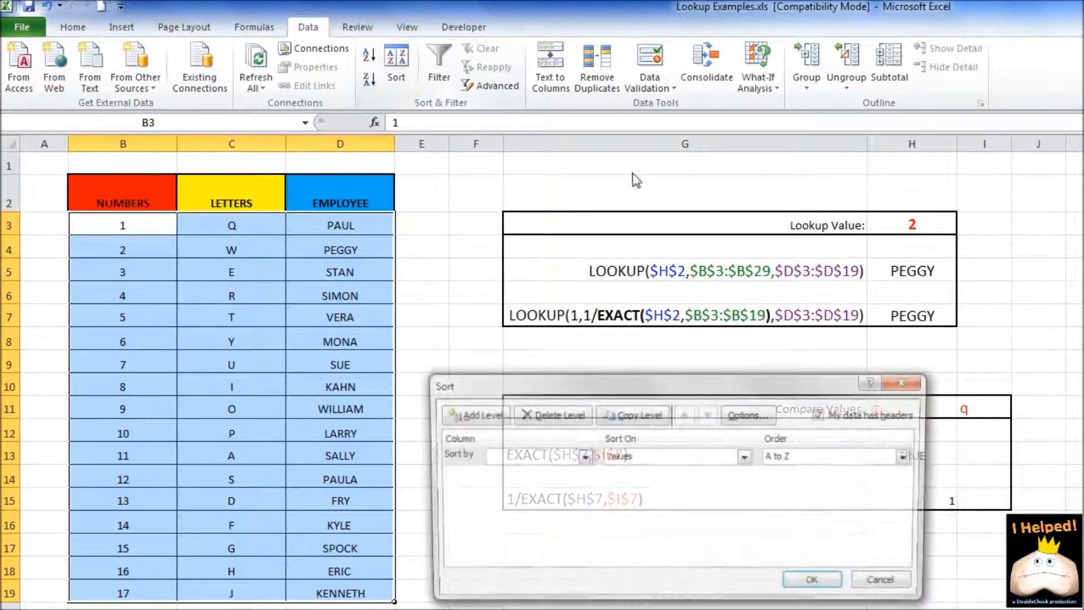
left_click(583, 456)
left_click(508, 485)
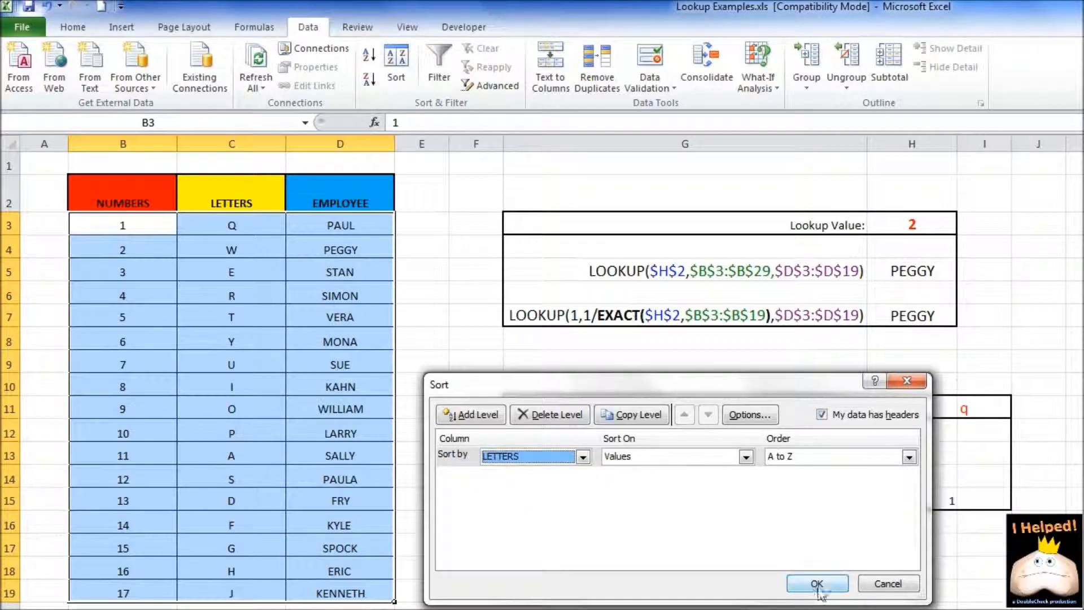
left_click(816, 585)
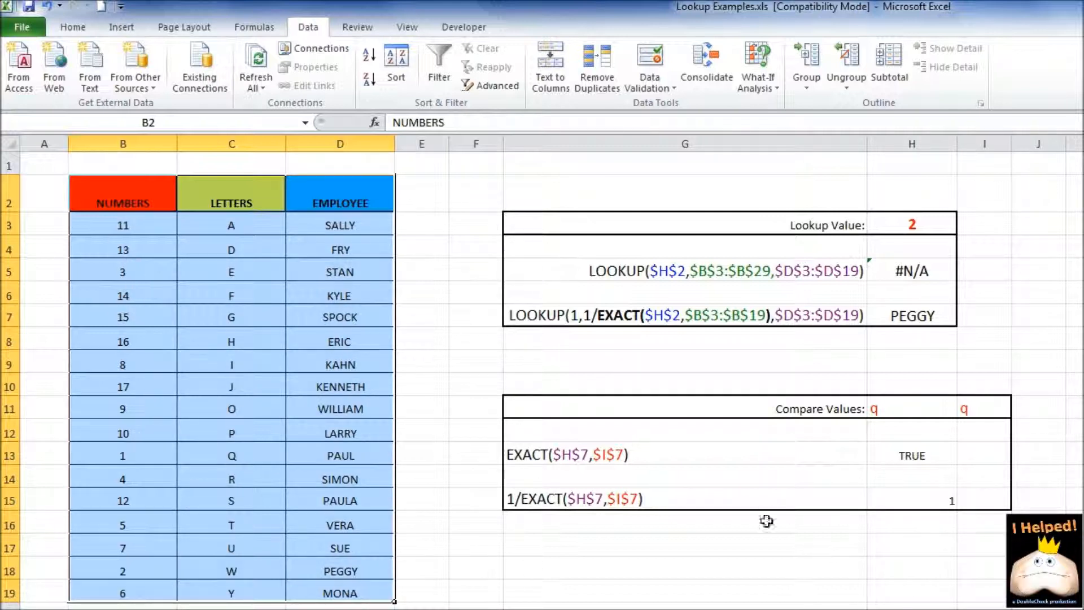
Step: Test the formulas against the sorted table by setting the lookup value in H3 to 5, and select the plain LOOKUP result cell H5
left_click(260, 317)
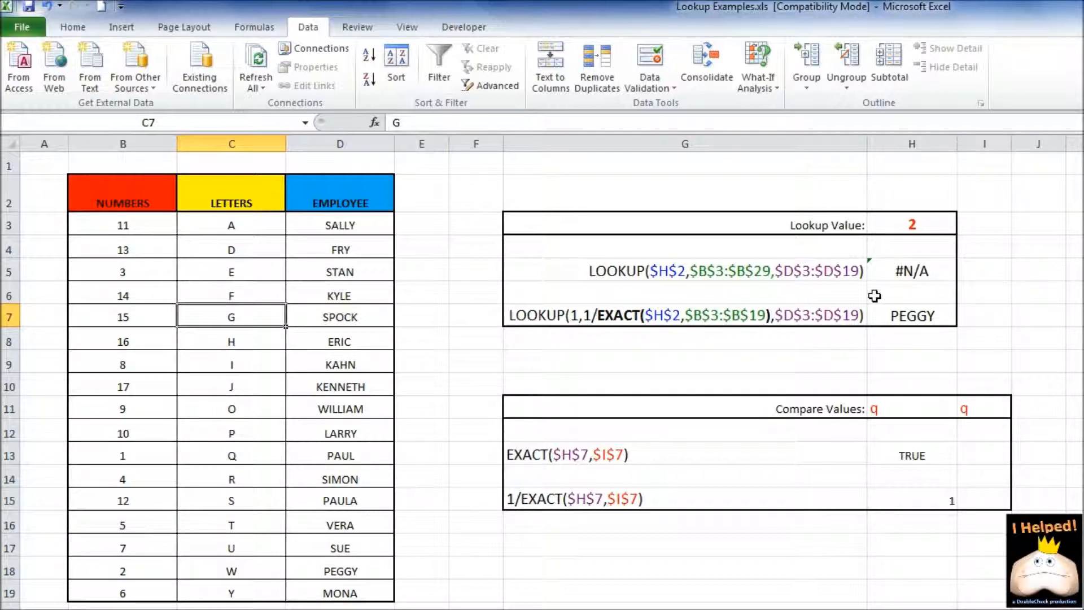
left_click(911, 224)
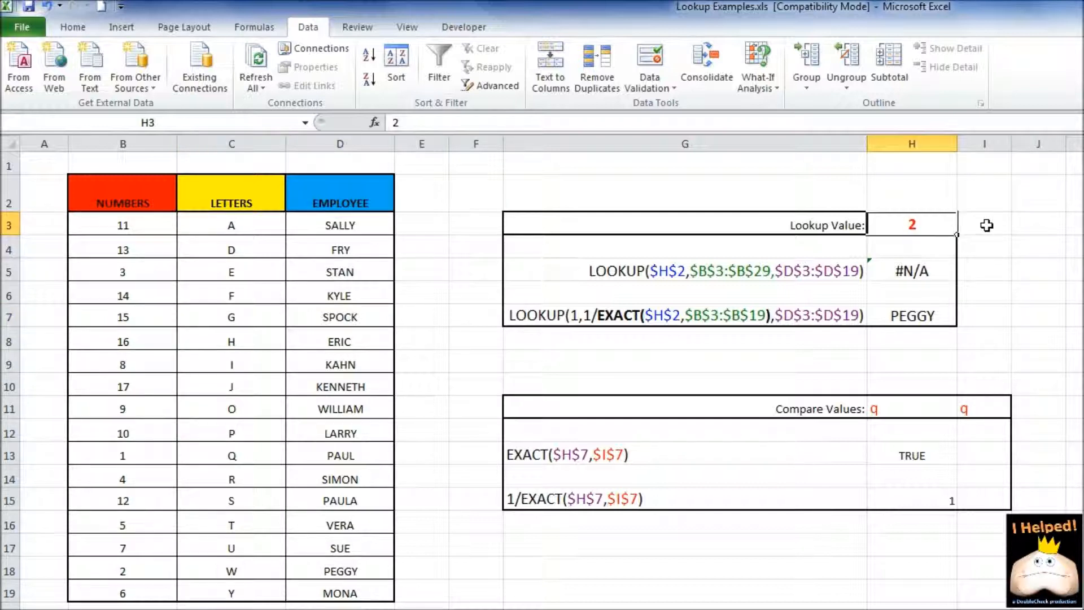
type("5")
key("Return")
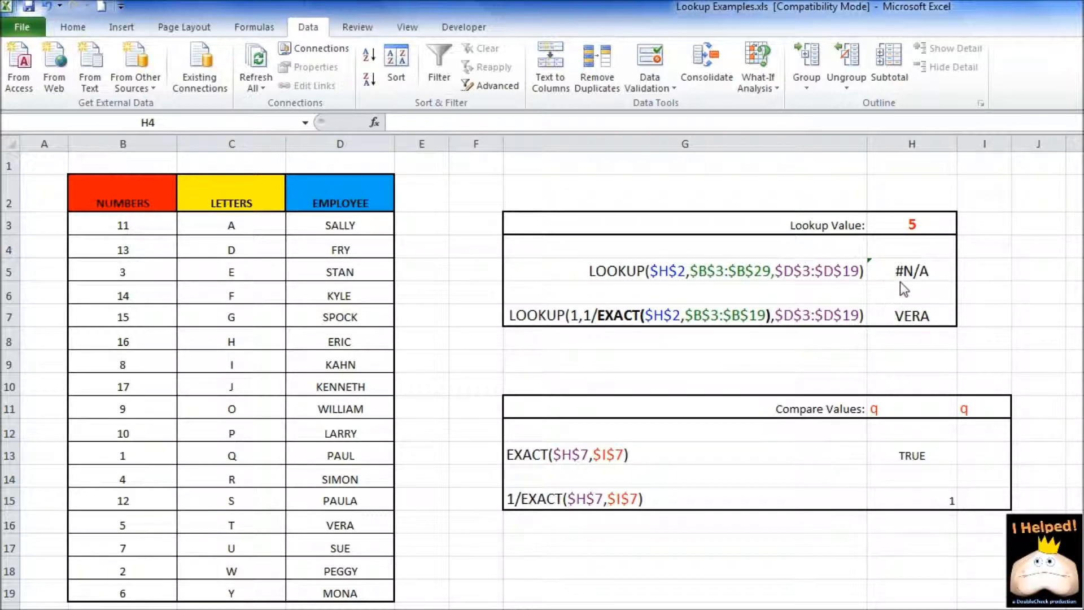
left_click(913, 271)
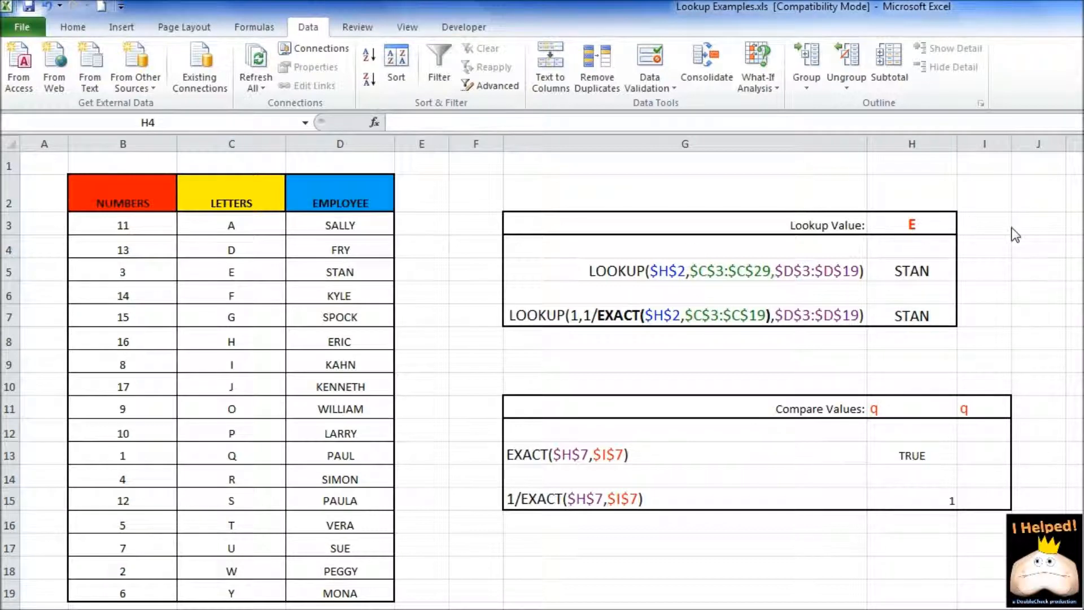
Step: Set the lookup value in H3 to lowercase e to test both letter lookups with mismatched case
left_click(930, 224)
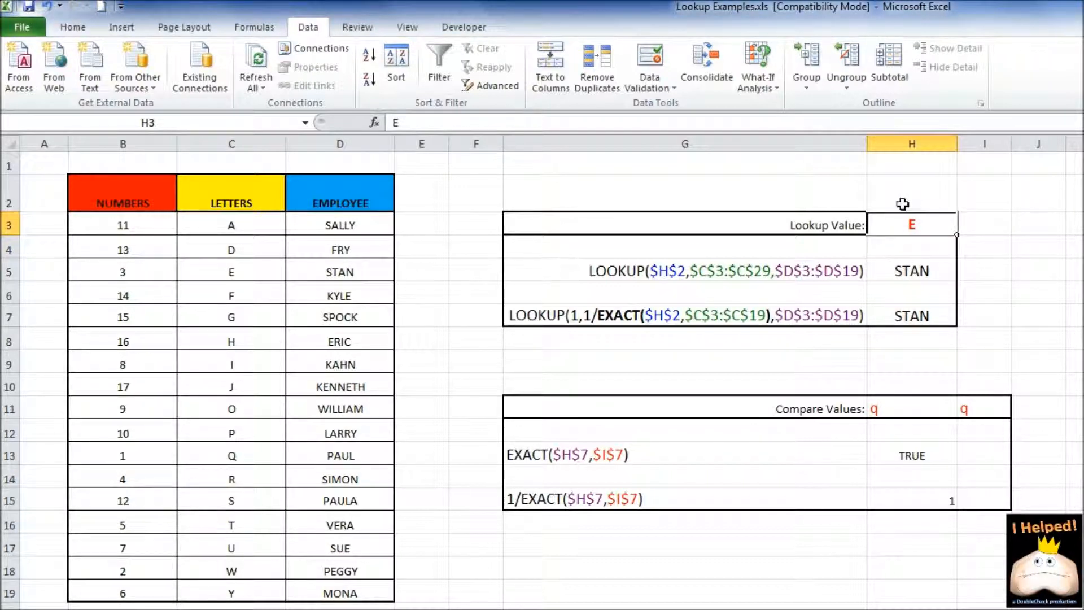
type("e")
key("Return")
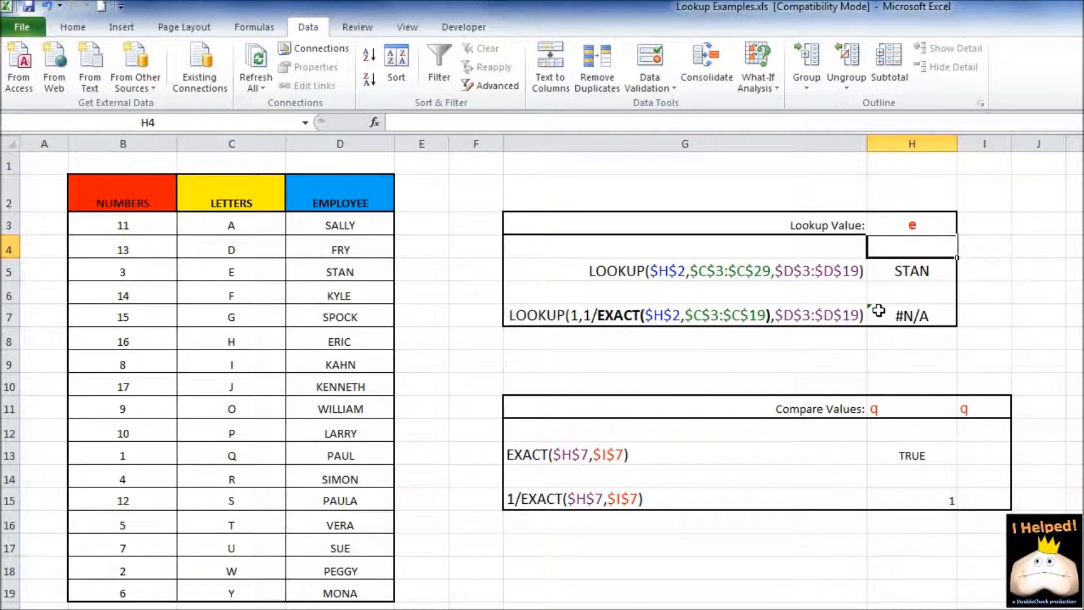
Step: Test both letter lookups with the lookup value in H3 set to uppercase E, and change it to C
left_click(914, 227)
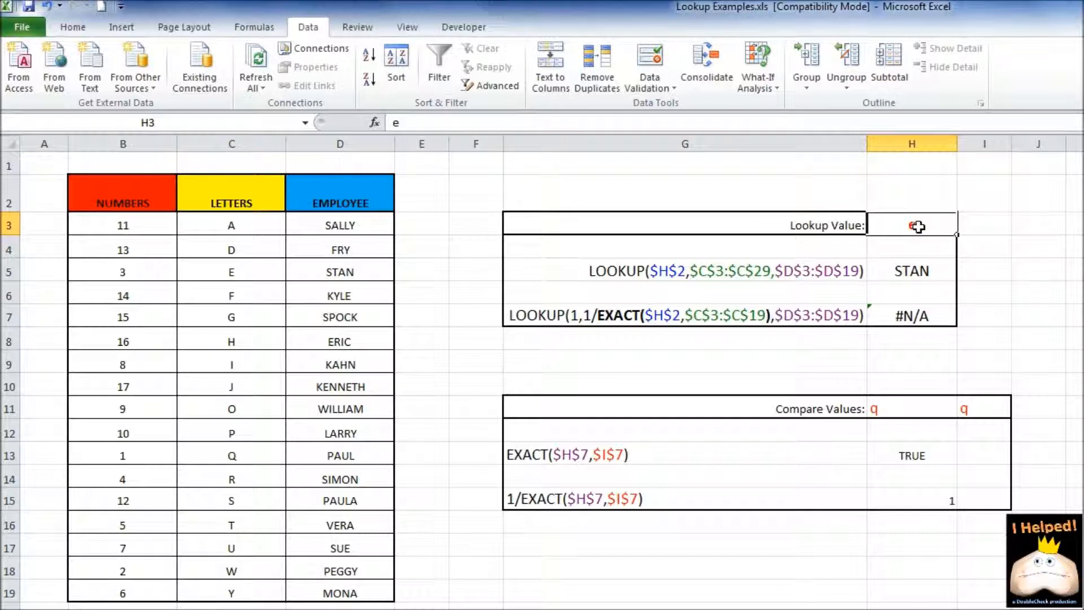
type("E")
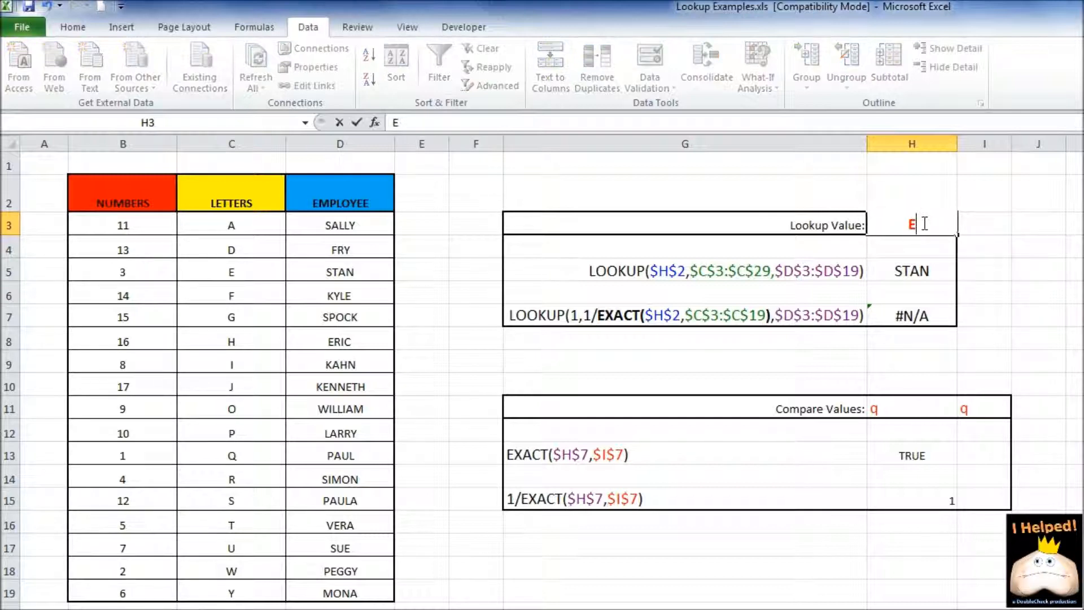
key("Return")
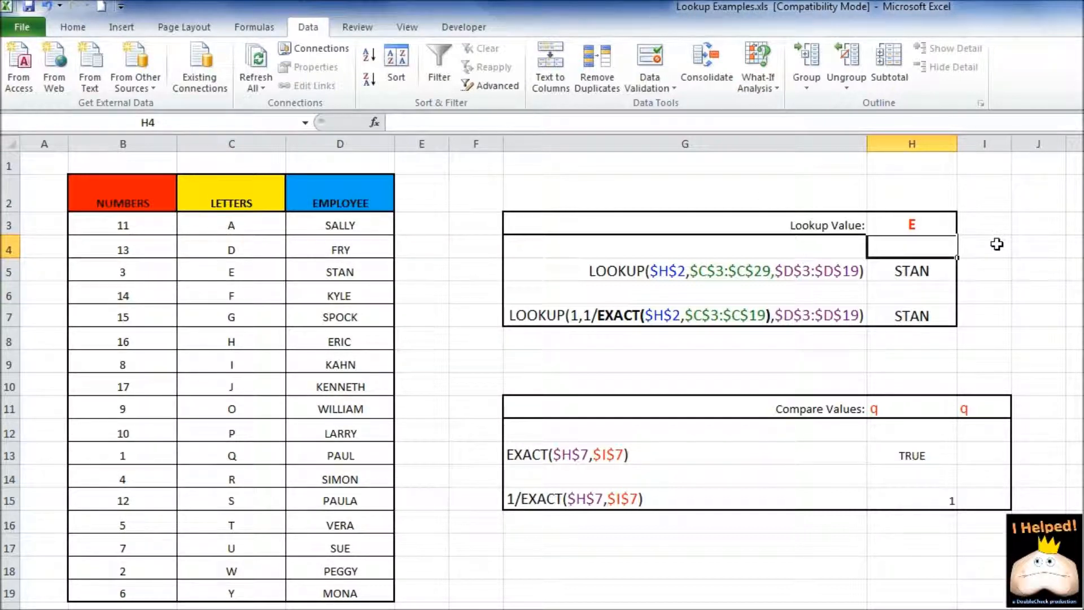
left_click(912, 225)
type("C")
key("Return")
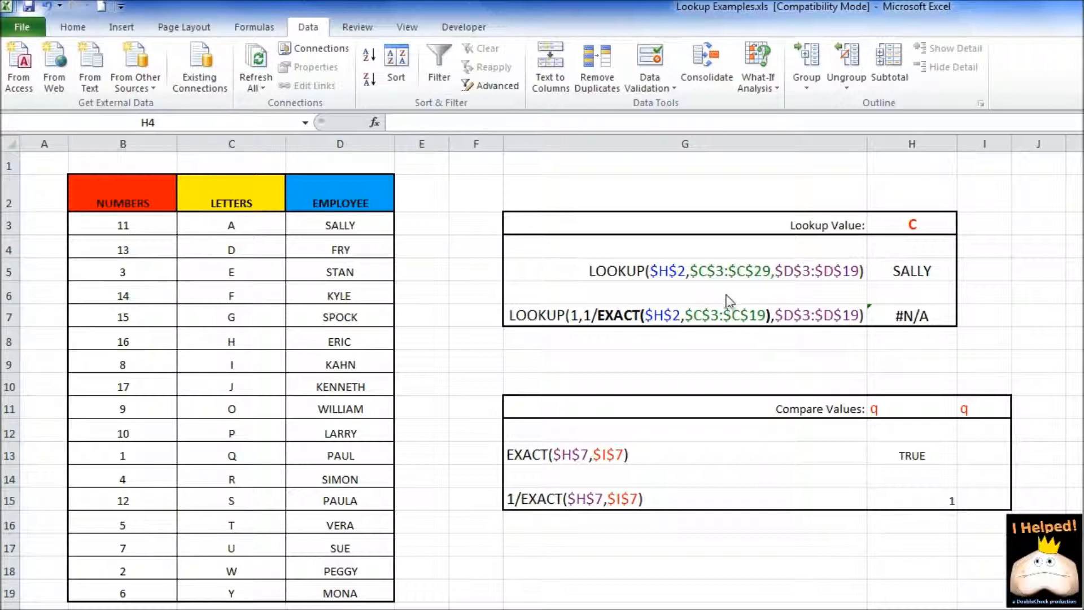
Step: Sort the Numbers, Letters and Employee table in B2:D19 by NUMBERS in ascending order
left_click(145, 197)
left_click_drag(145, 197, 354, 591)
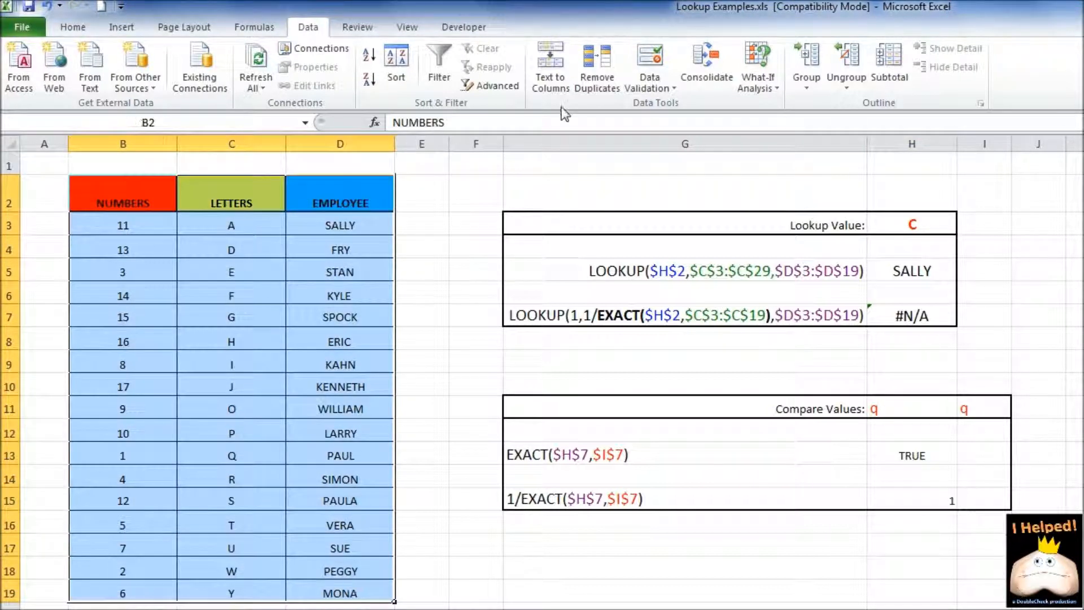
left_click(403, 72)
left_click(583, 456)
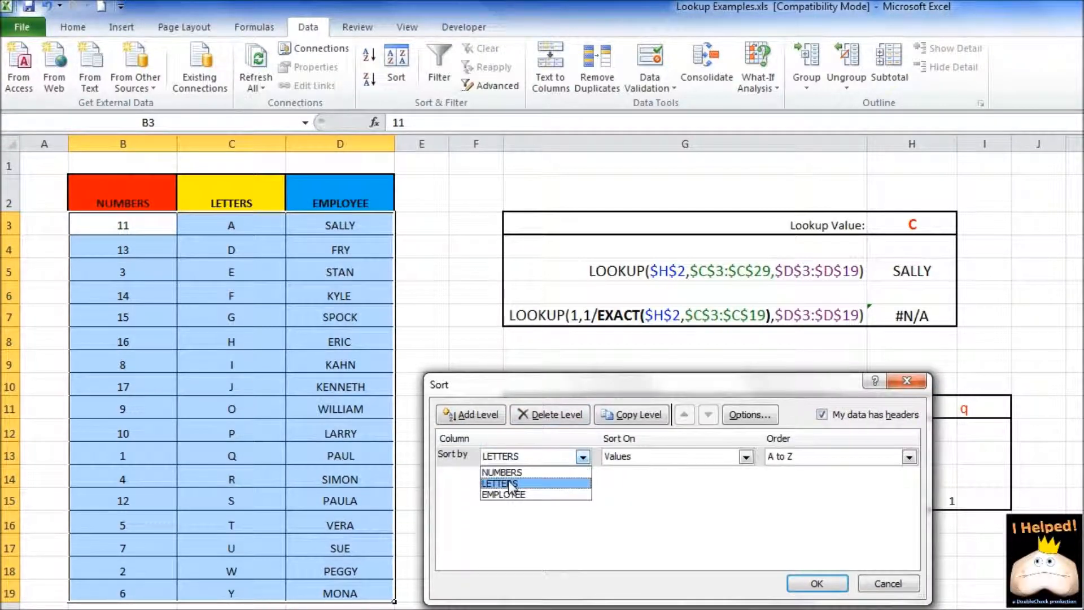
left_click(505, 472)
left_click(817, 582)
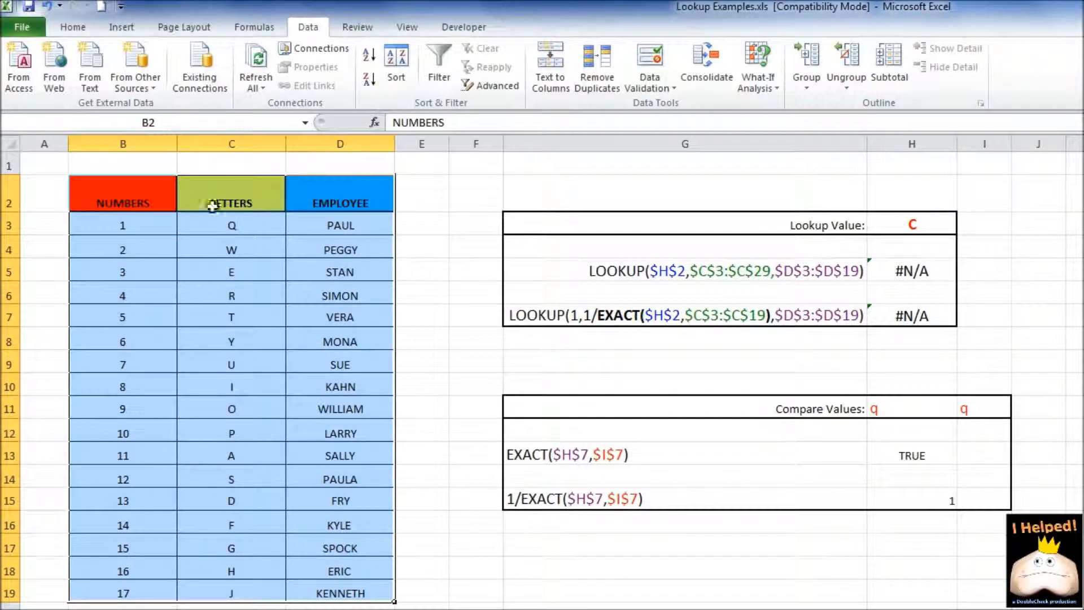
Step: Test both formulas on the unsorted letters by setting the lookup value in H3 to W, and select the matching letter in C4
left_click(913, 225)
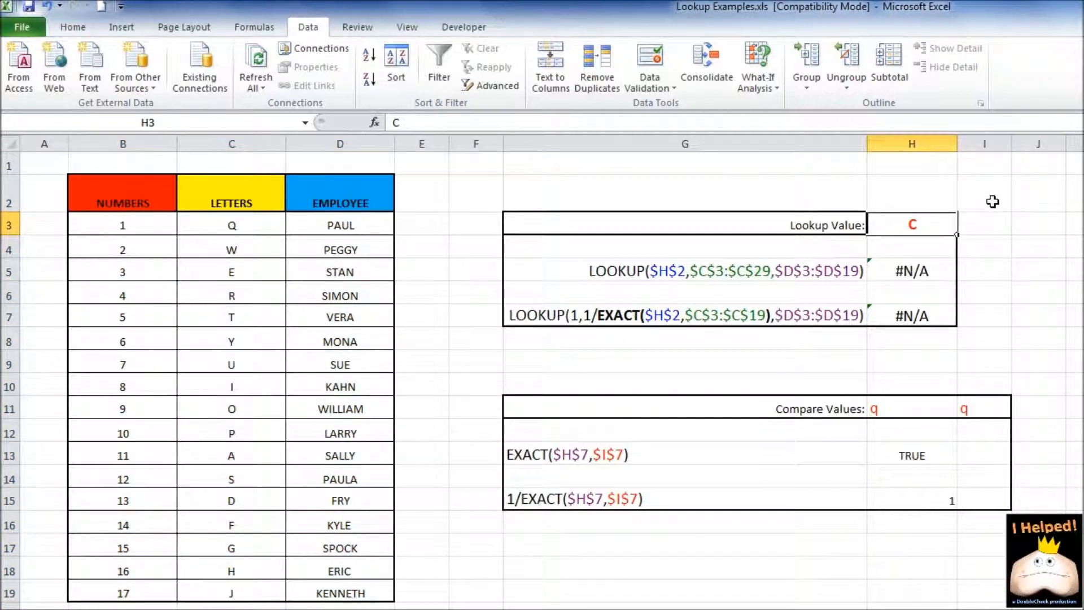
type("W")
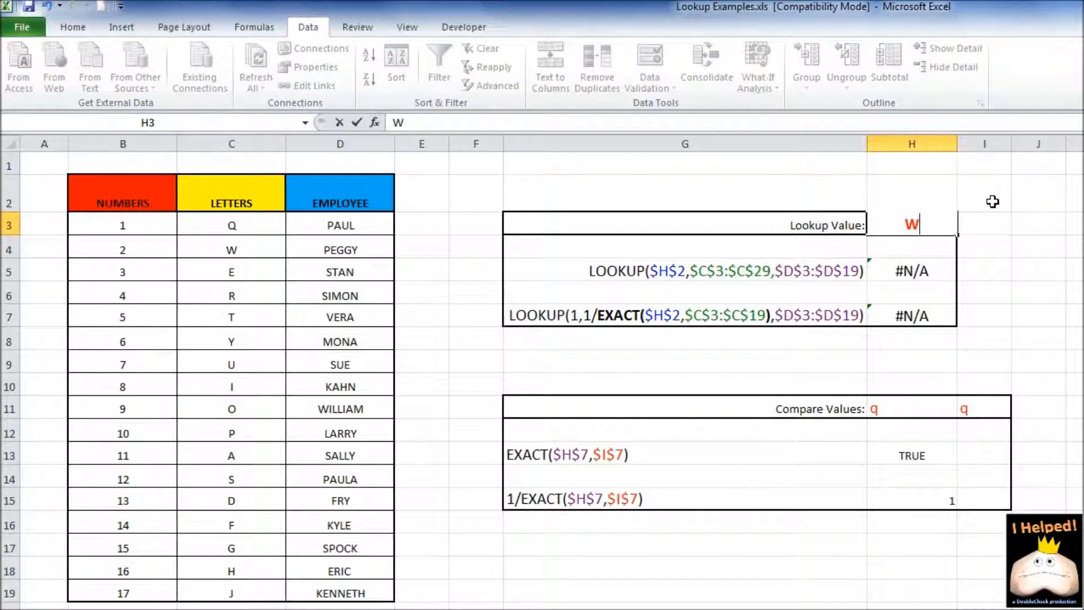
key("Return")
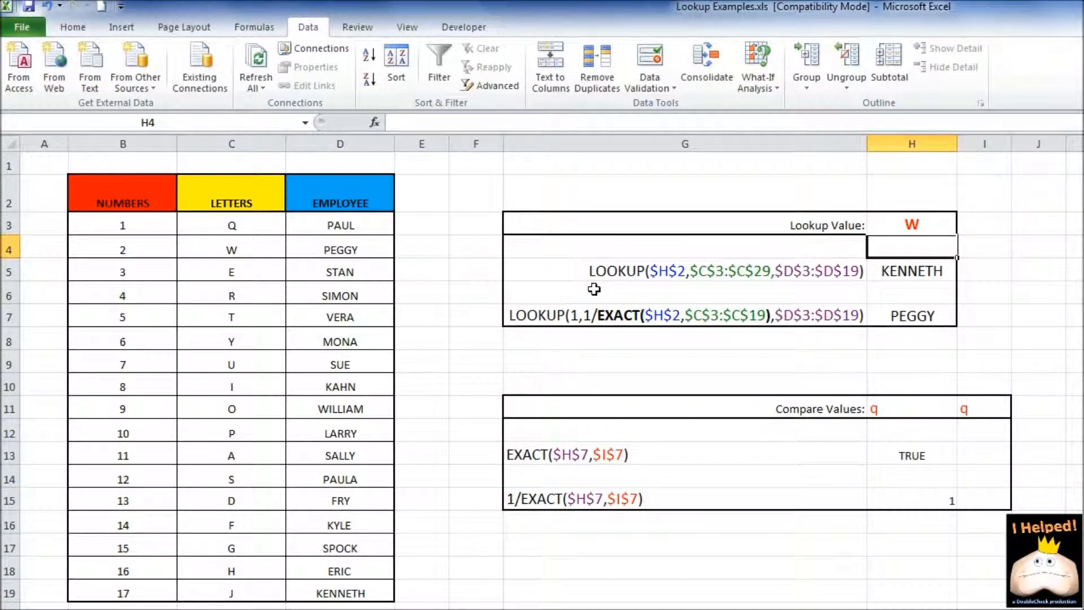
left_click(227, 249)
double_click(230, 246)
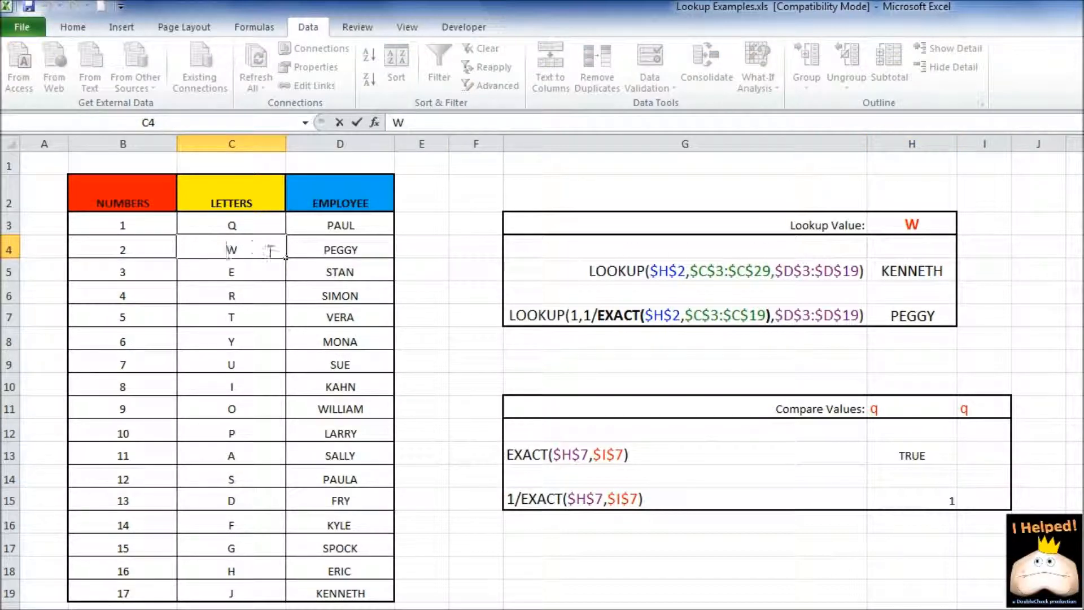
key("Return")
left_click(233, 248)
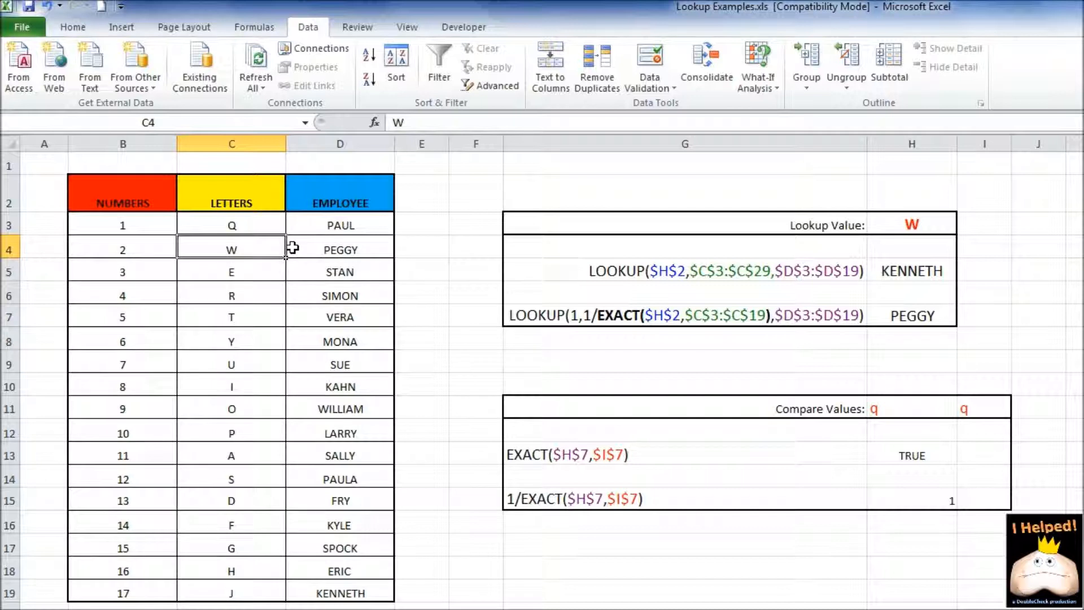